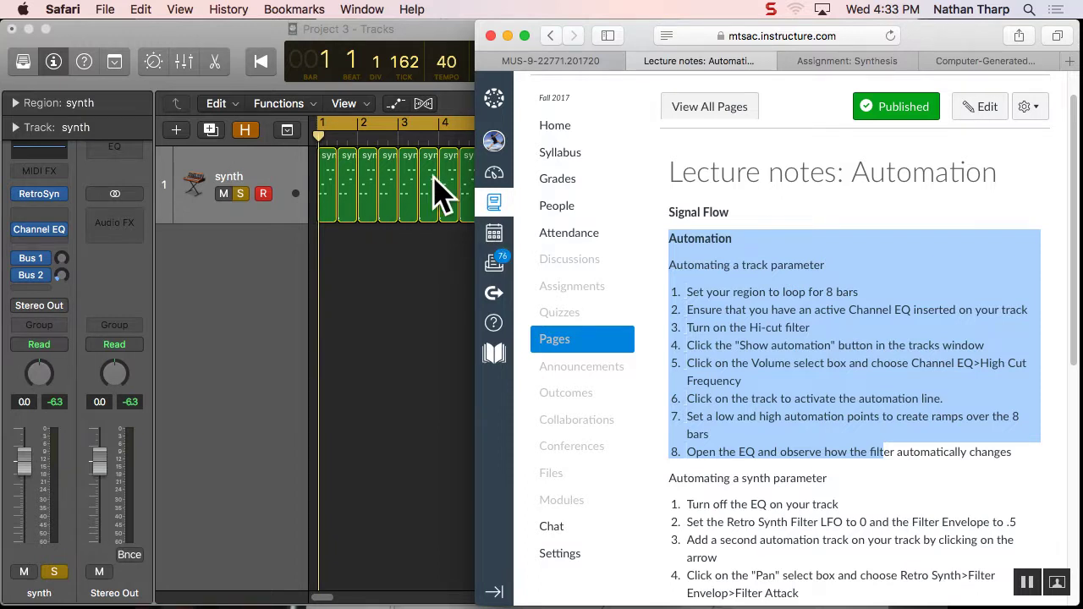
Check the camera notes and lecture notes, then return to the Logic project
click(375, 291)
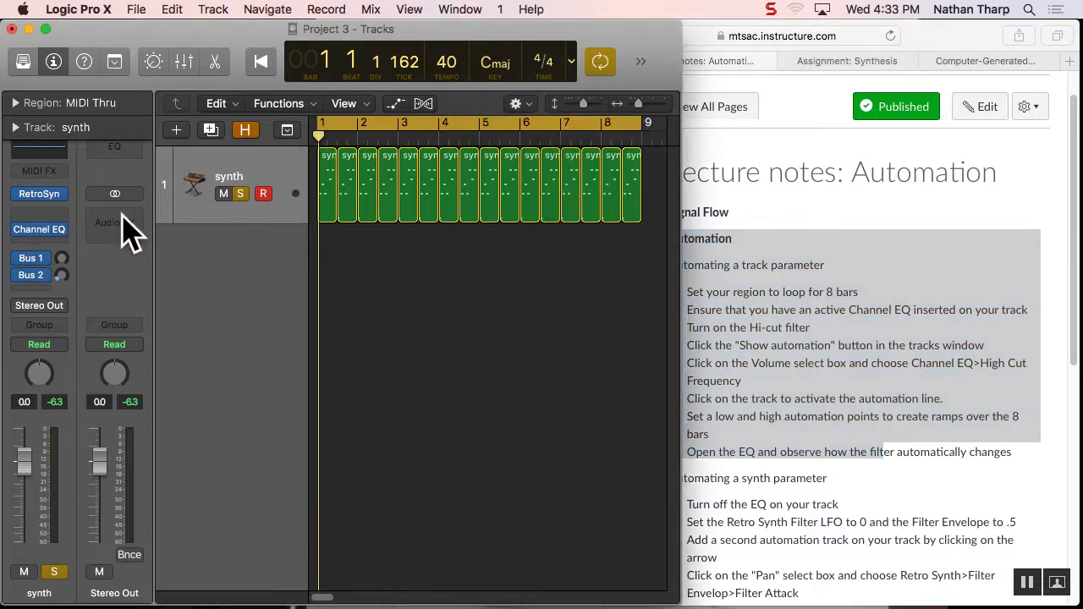
mouse_move(34, 230)
drag(41, 220, 38, 218)
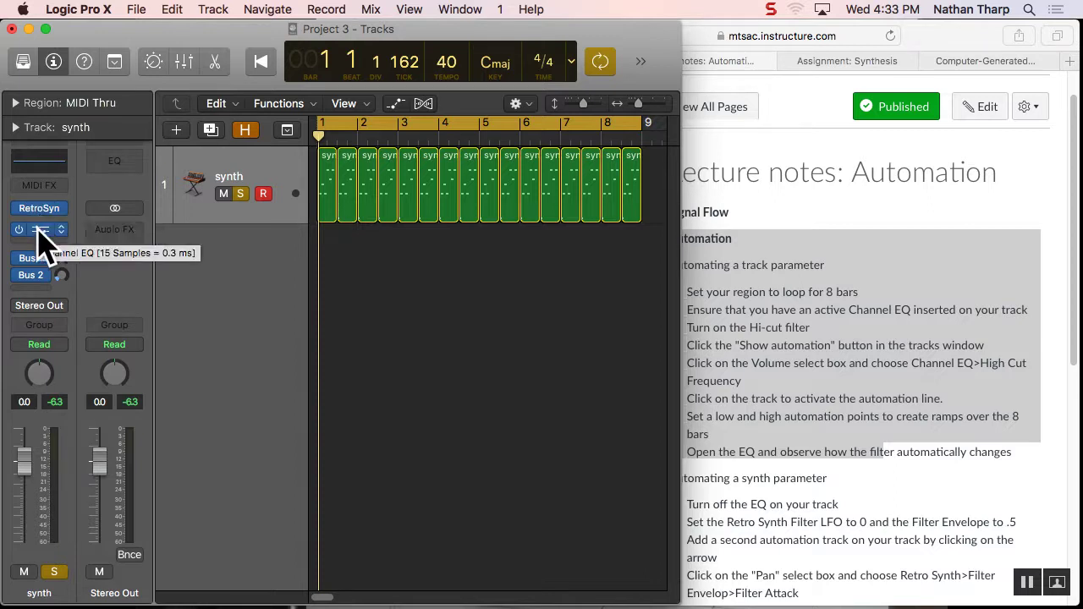
key(super+Tab)
key(super+Tab)
key(super+Tab)
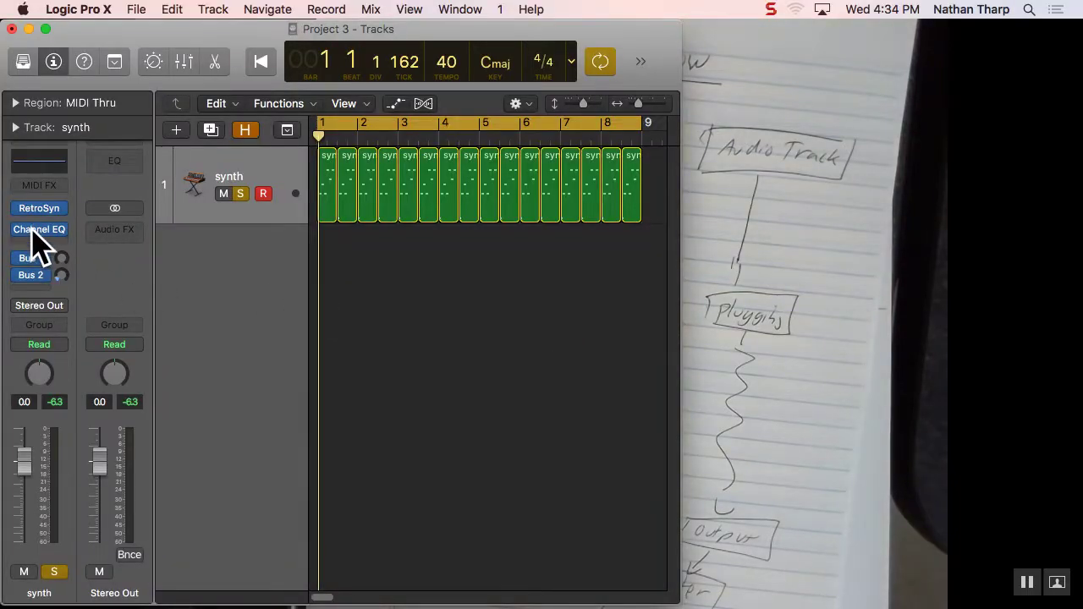
key(super+Tab)
click(399, 254)
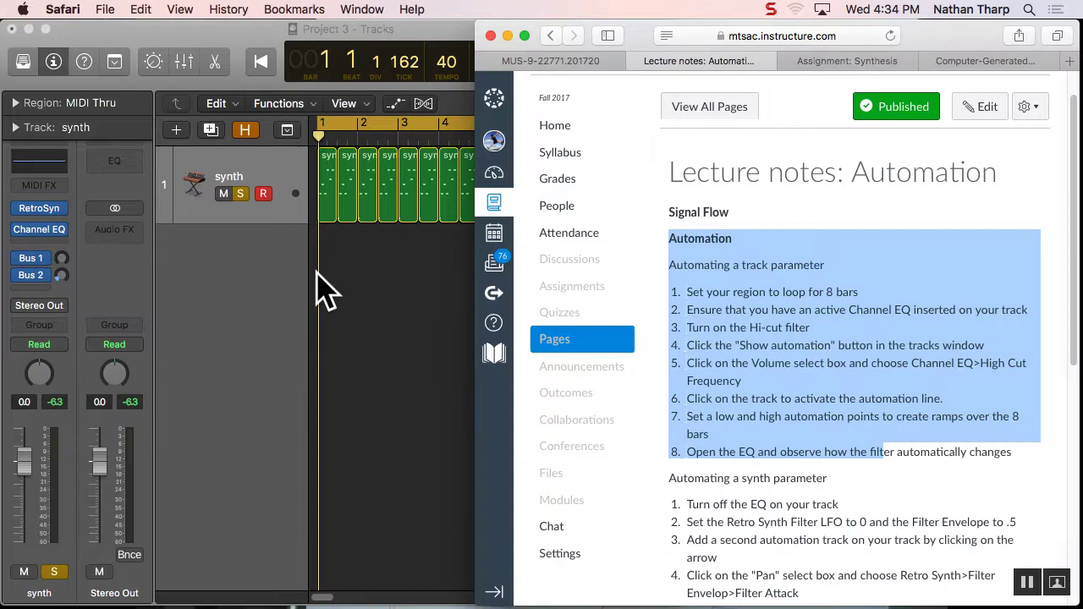
click(330, 287)
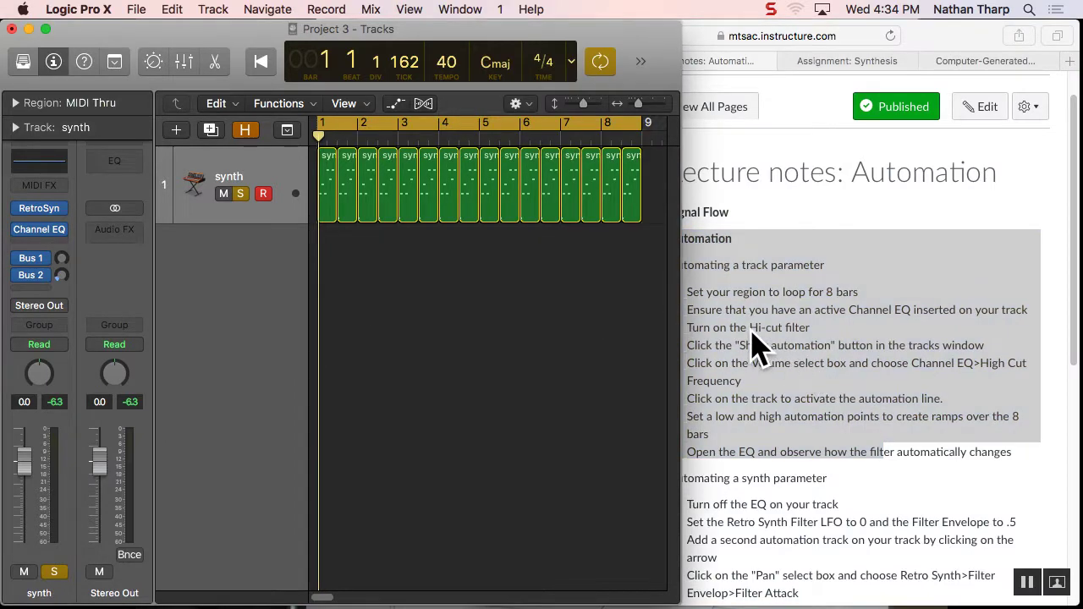
click(787, 347)
click(253, 331)
Switch on the synth Channel EQ's high-cut filter at about 3100 Hz and move its window lower
click(39, 229)
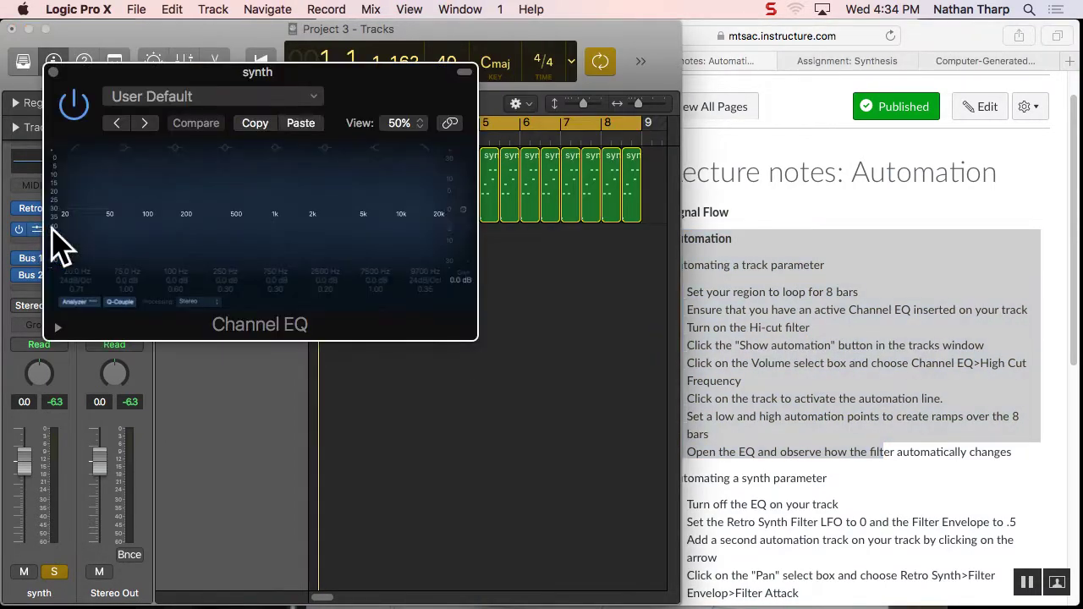
click(424, 151)
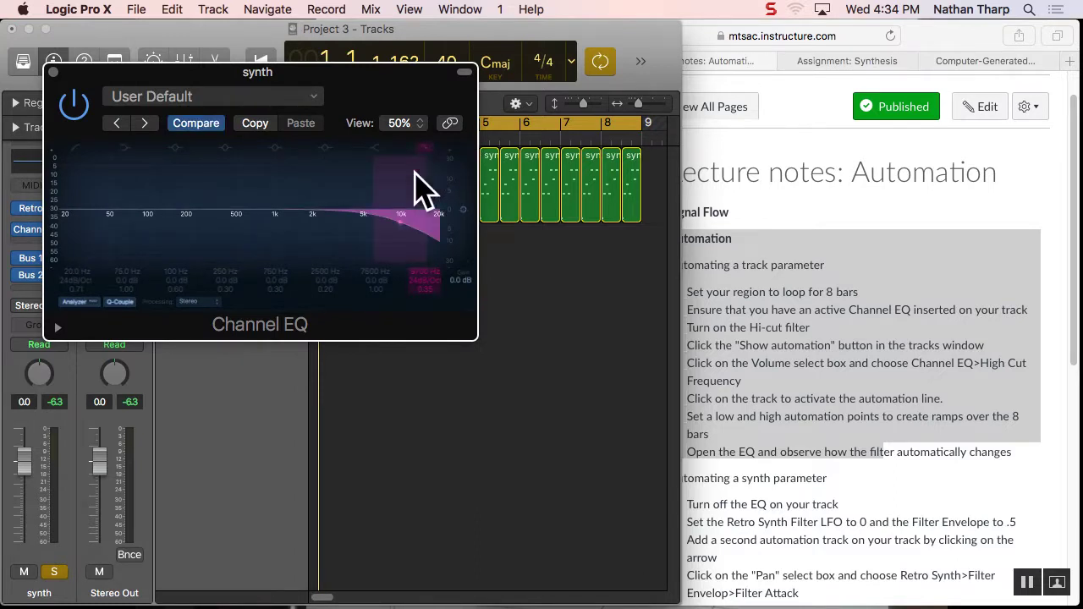
drag(373, 212, 336, 210)
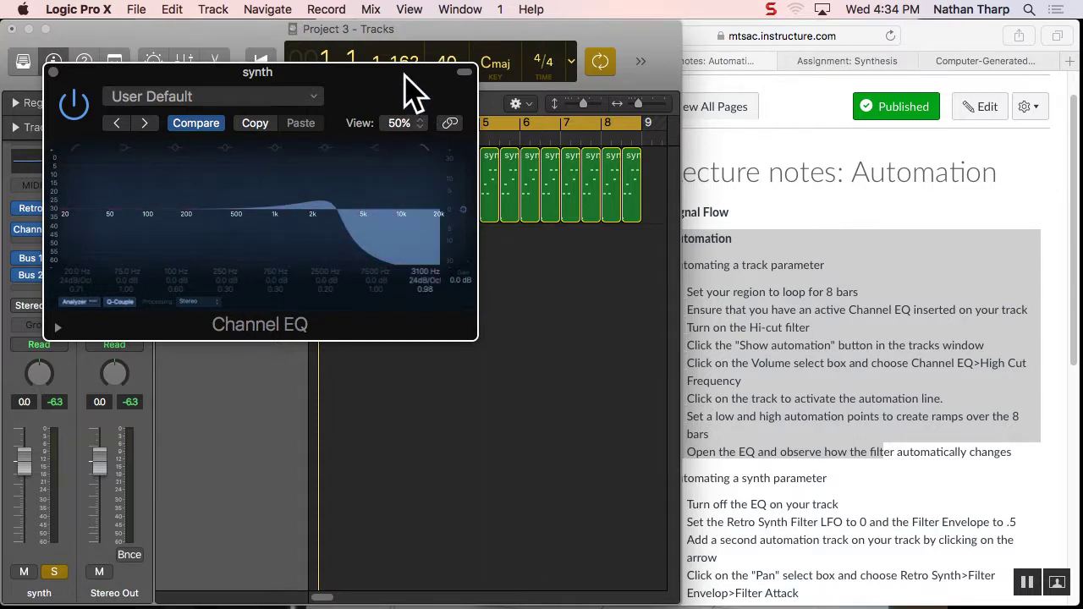
drag(404, 75, 507, 414)
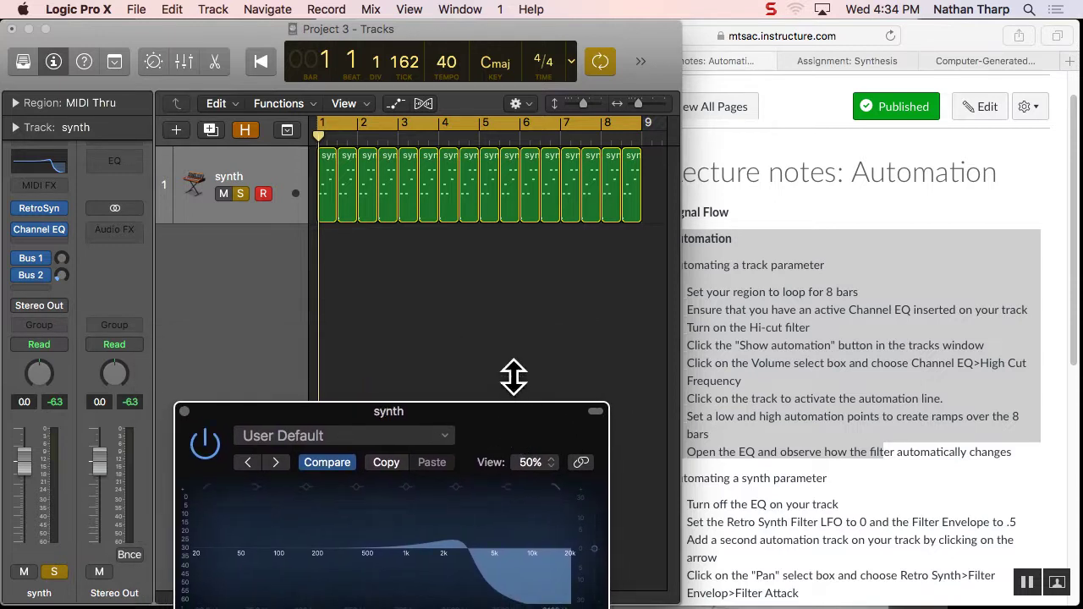
Show the synth track's automation lane and assign it to 2 Channel EQ > High Cut Frequency
click(400, 106)
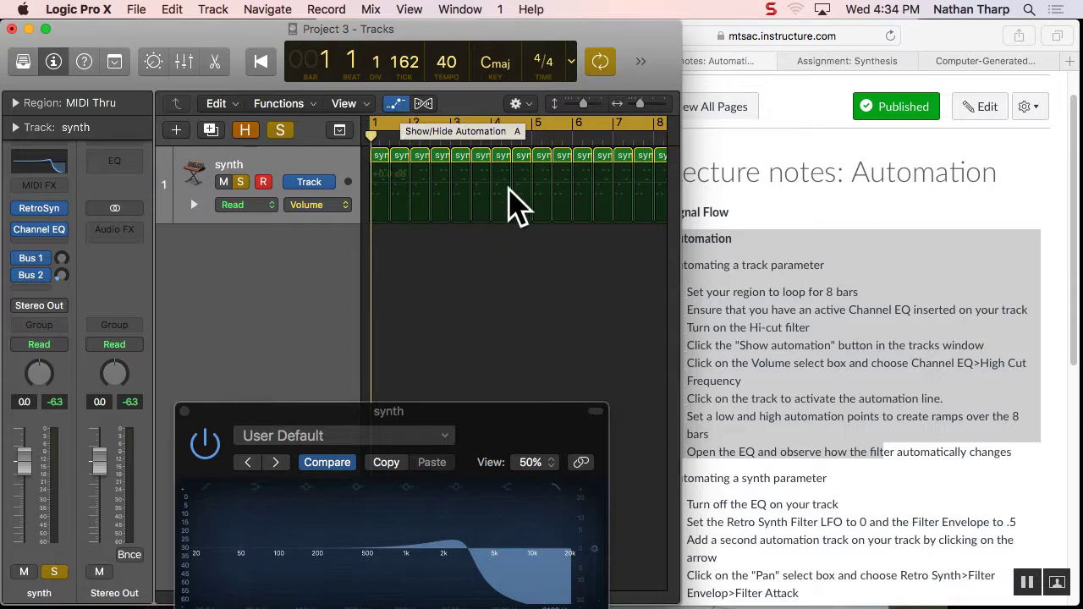
click(305, 207)
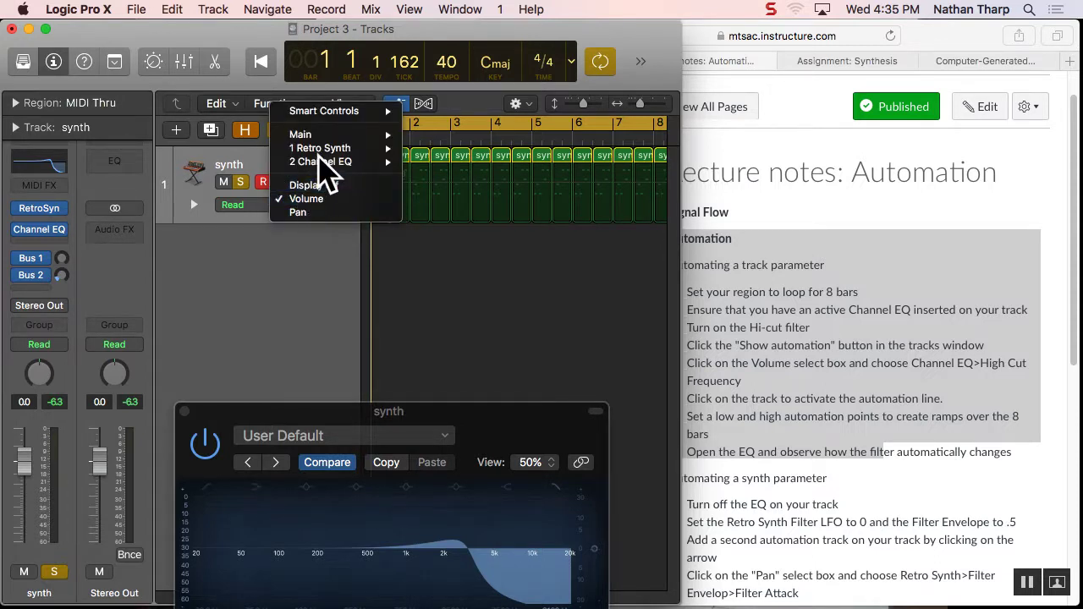
mouse_move(320, 161)
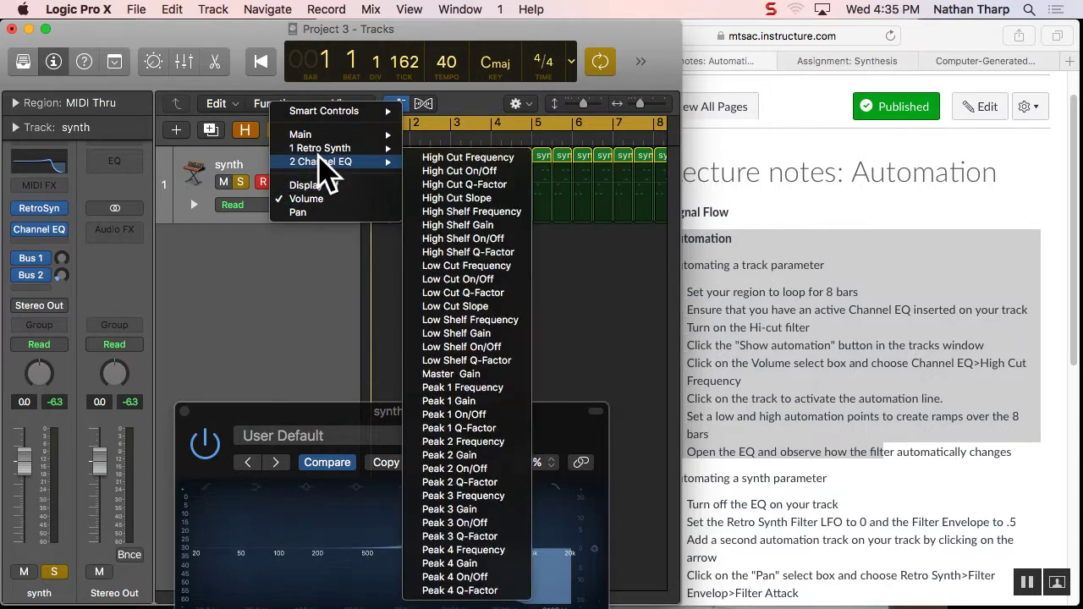
click(474, 159)
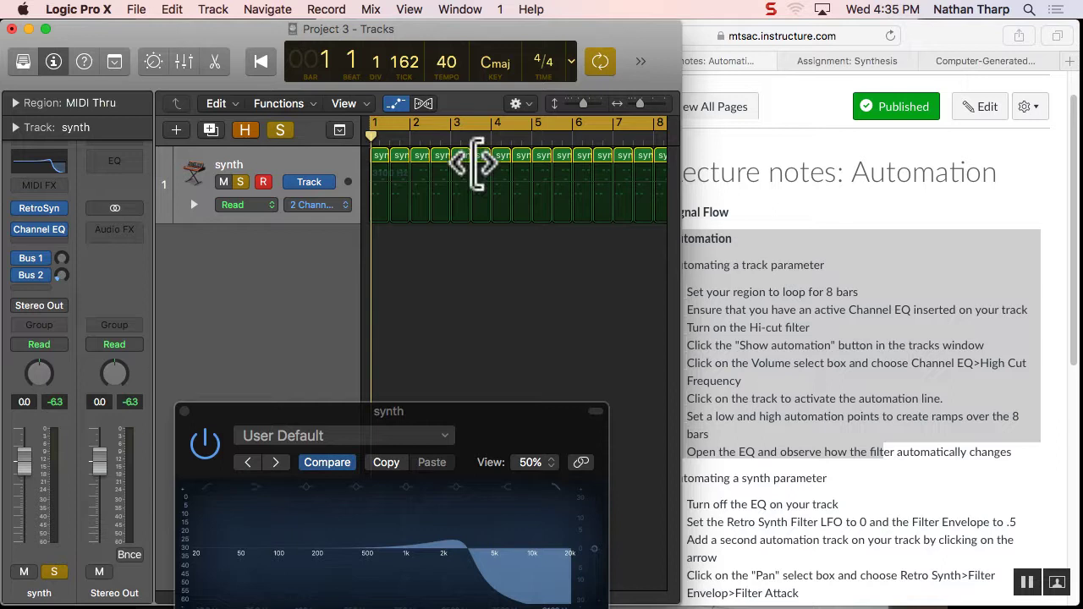
Lower the high-cut automation line and add a bar 4 point pulled down to 126 Hz
click(409, 180)
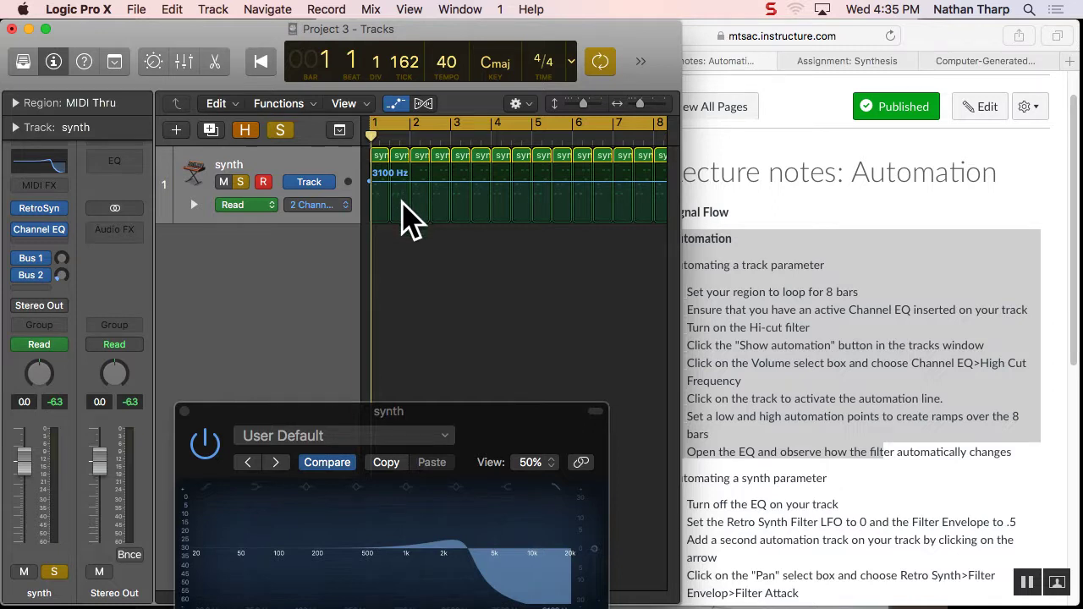
mouse_move(396, 182)
mouse_down()
mouse_move(399, 200)
mouse_move(398, 176)
mouse_move(401, 190)
mouse_move(417, 185)
mouse_up()
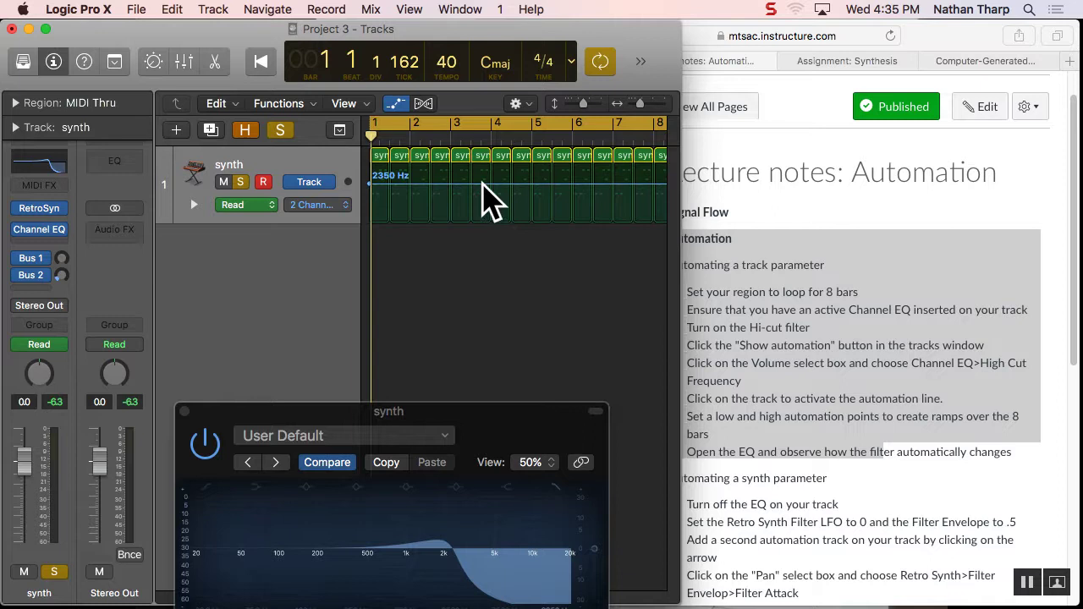
click(606, 183)
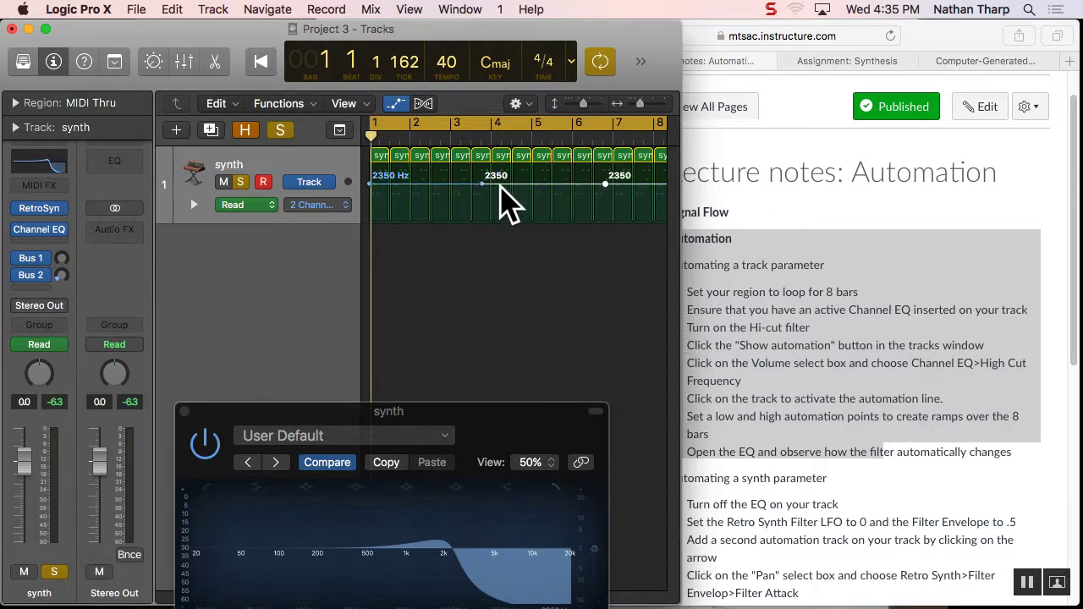
drag(482, 197, 496, 229)
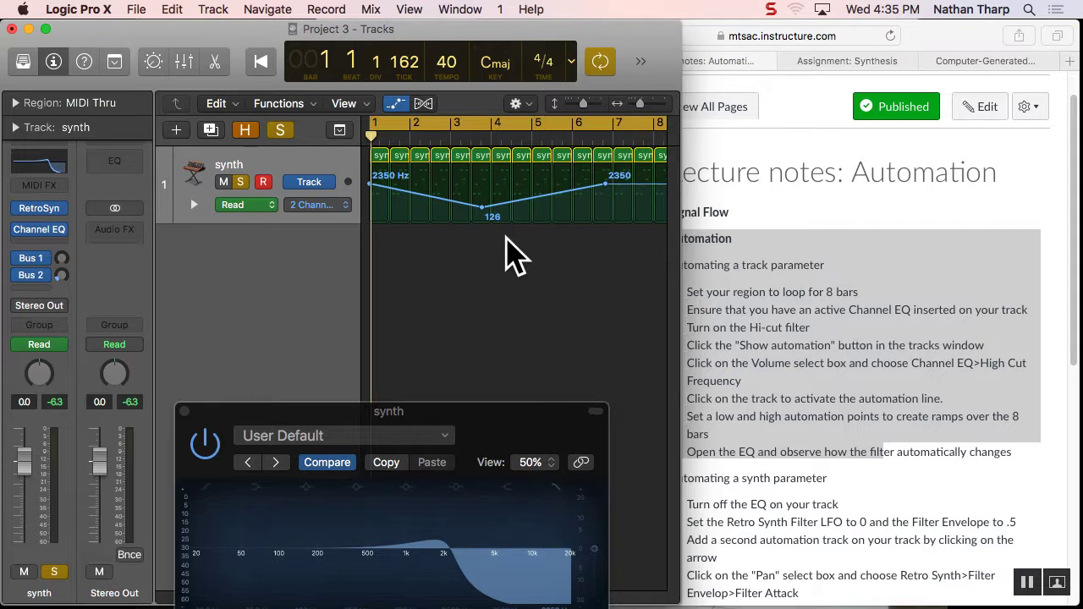
Play the filter sweep, changing the project tempo to 165 while listening, then stop
key(space)
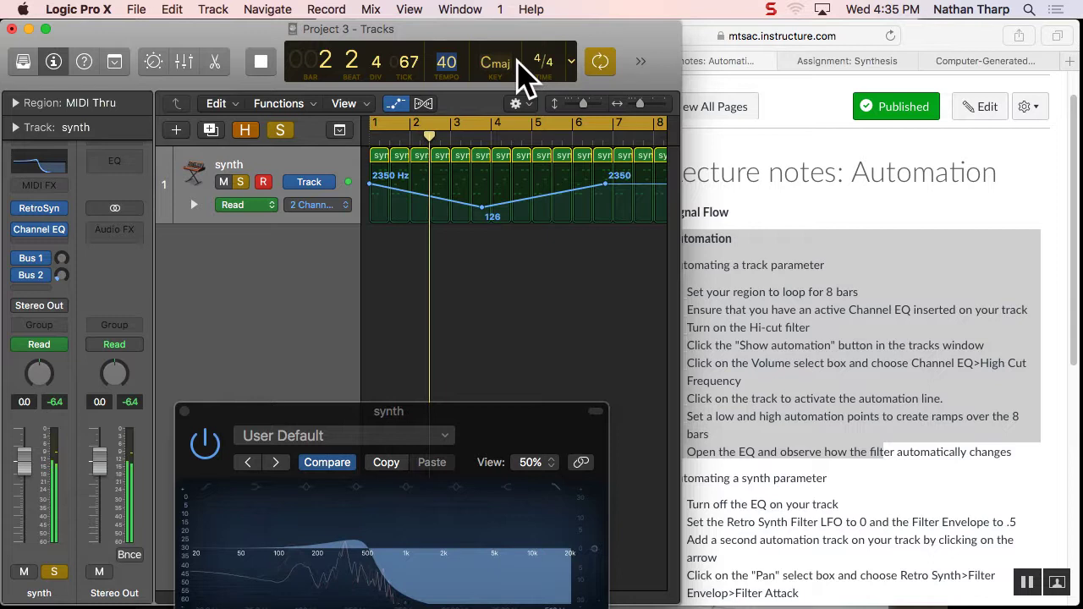
double_click(446, 62)
text(165)
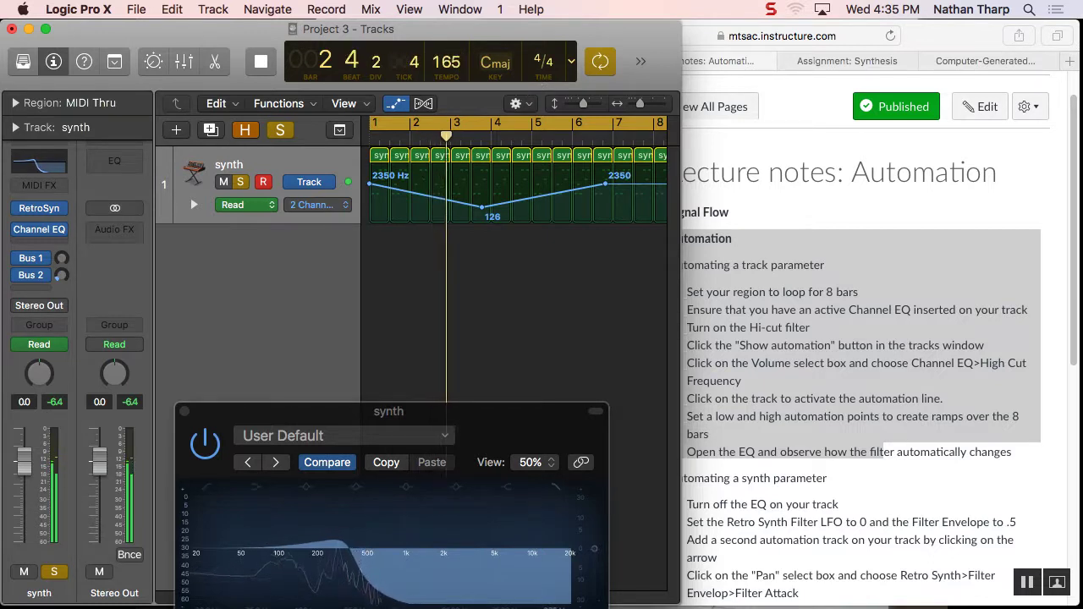
key(Return)
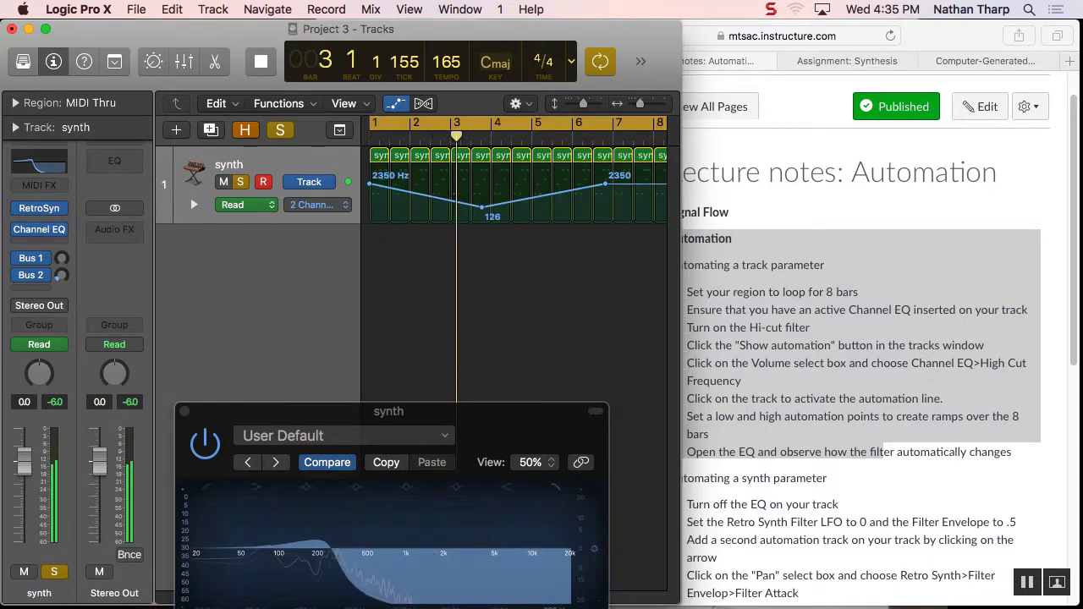
key(space)
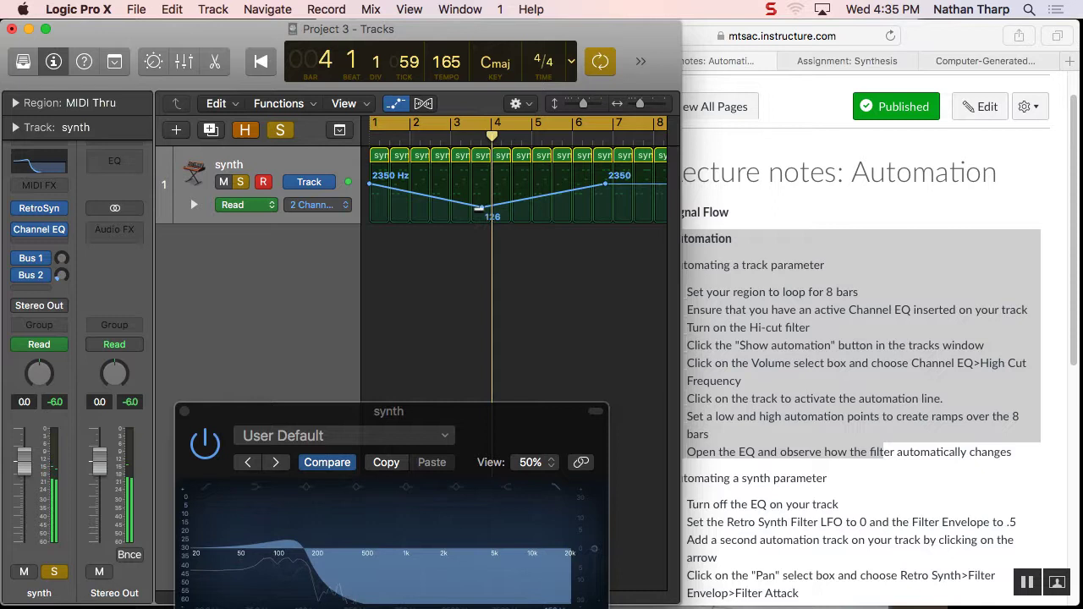
Raise the bar 4 point to 690 Hz and the bar 1 point to 9700 Hz, then replay
drag(479, 207, 482, 194)
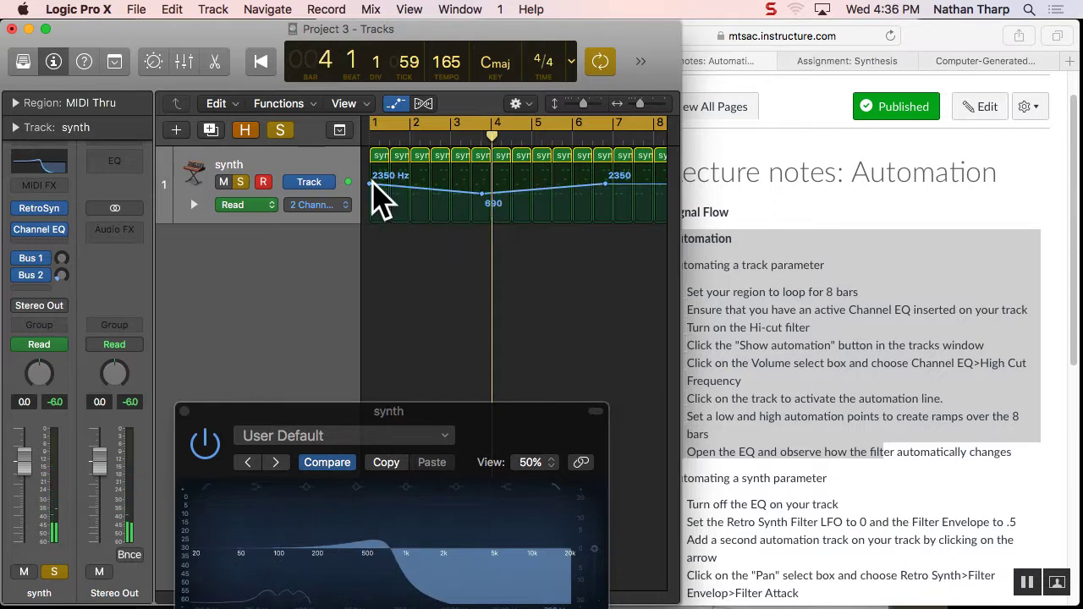
drag(369, 184, 369, 172)
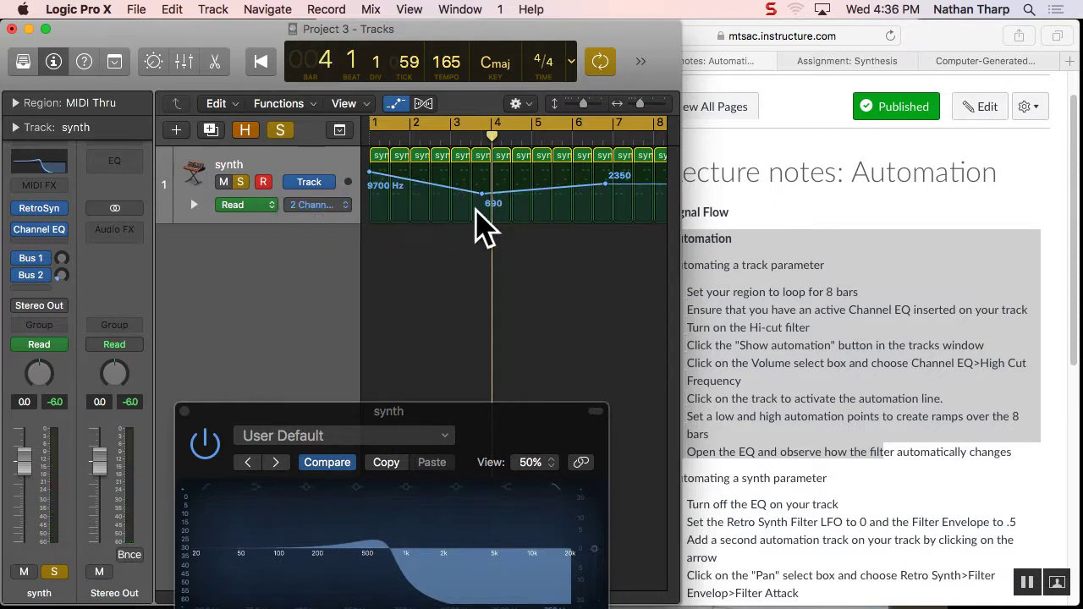
key(space)
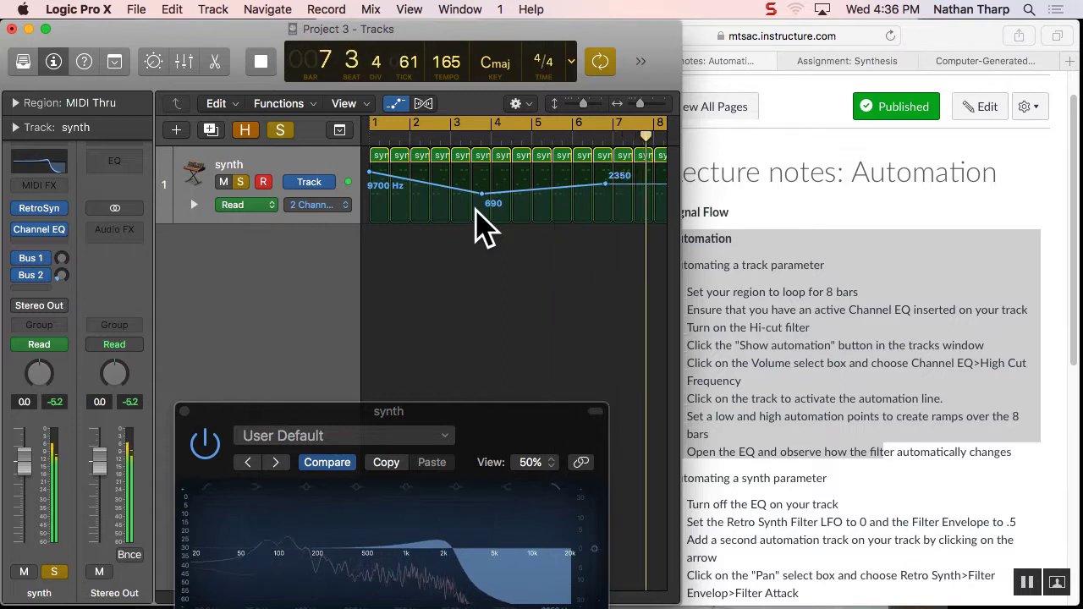
key(space)
Read the synth-automation steps in the lecture notes, then switch back to Logic
click(841, 292)
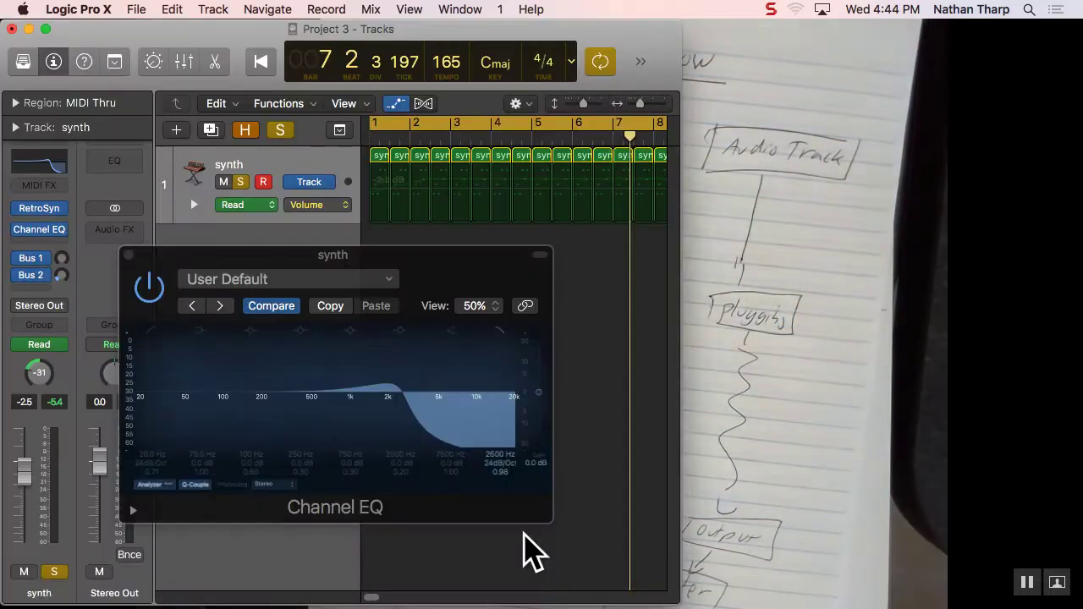
key(super+Tab)
key(super+Tab)
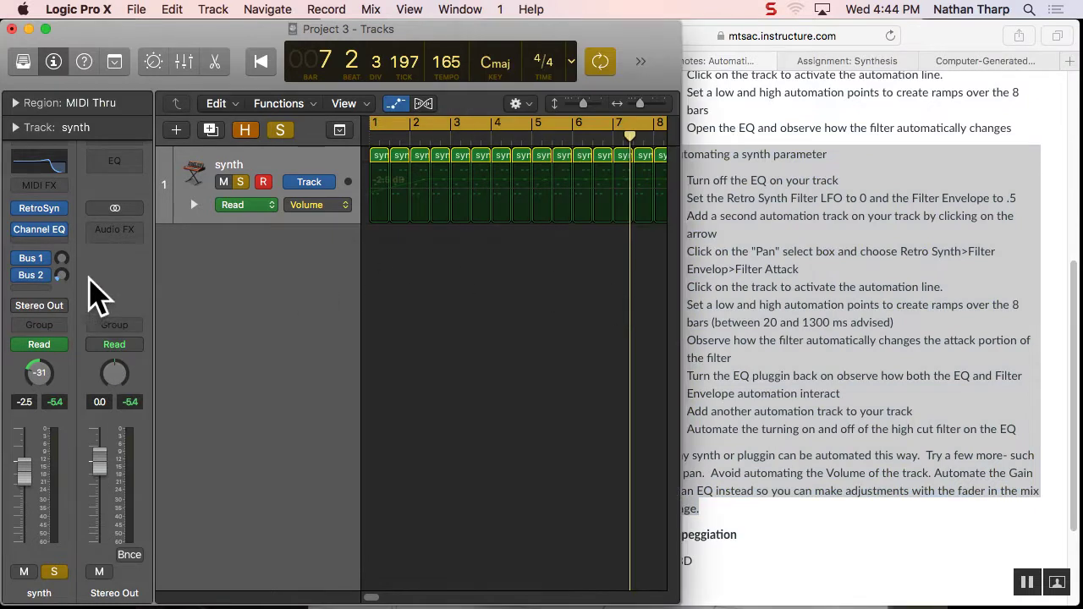
Bypass the Channel EQ, then open Retro Synth, switch its filter on and set the filter LFO to 0
mouse_move(22, 230)
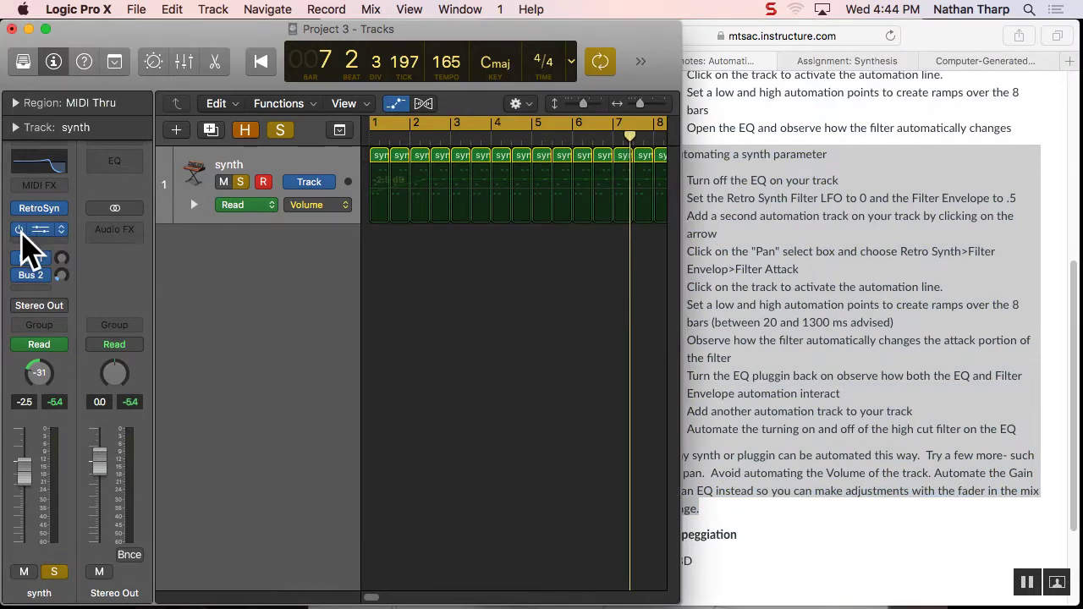
click(20, 231)
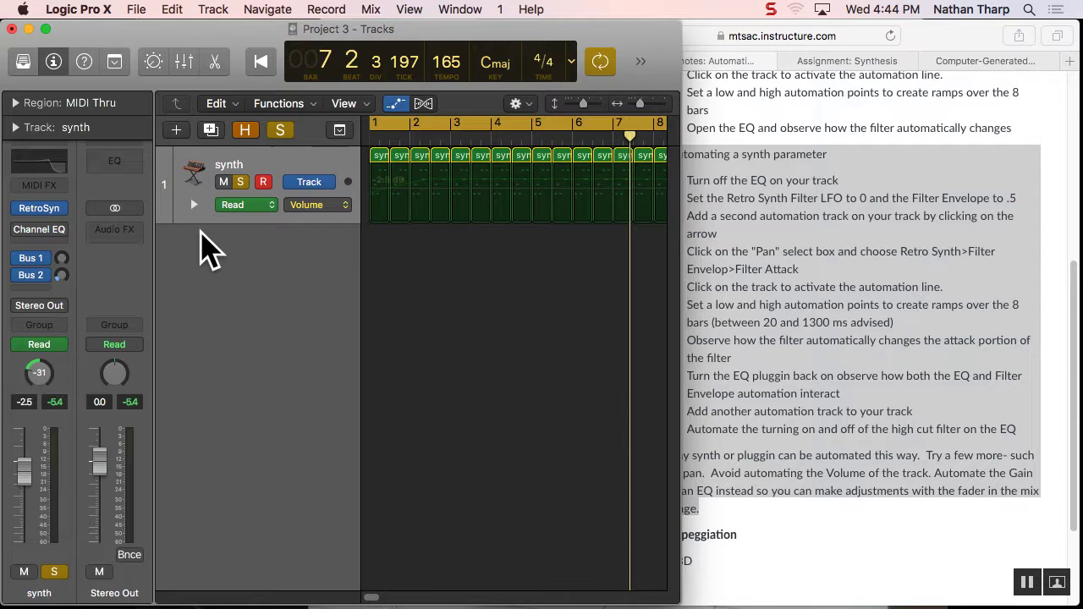
click(40, 209)
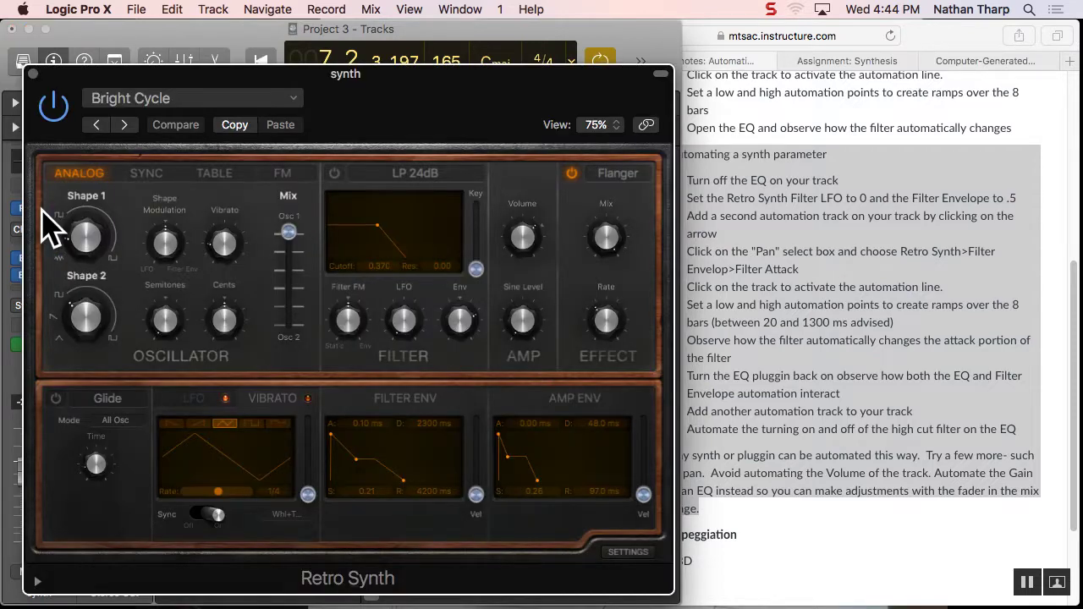
click(335, 173)
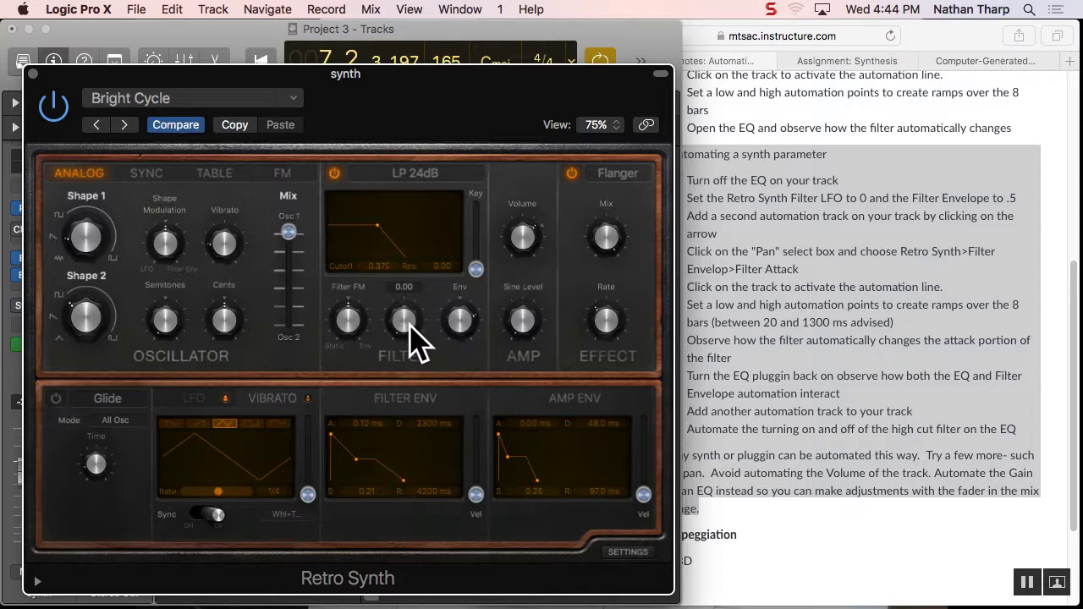
click(334, 173)
Set Retro Synth's filter cutoff to 0.530, resonance 0.23 and envelope attack to 43.0 ms
drag(331, 431, 331, 437)
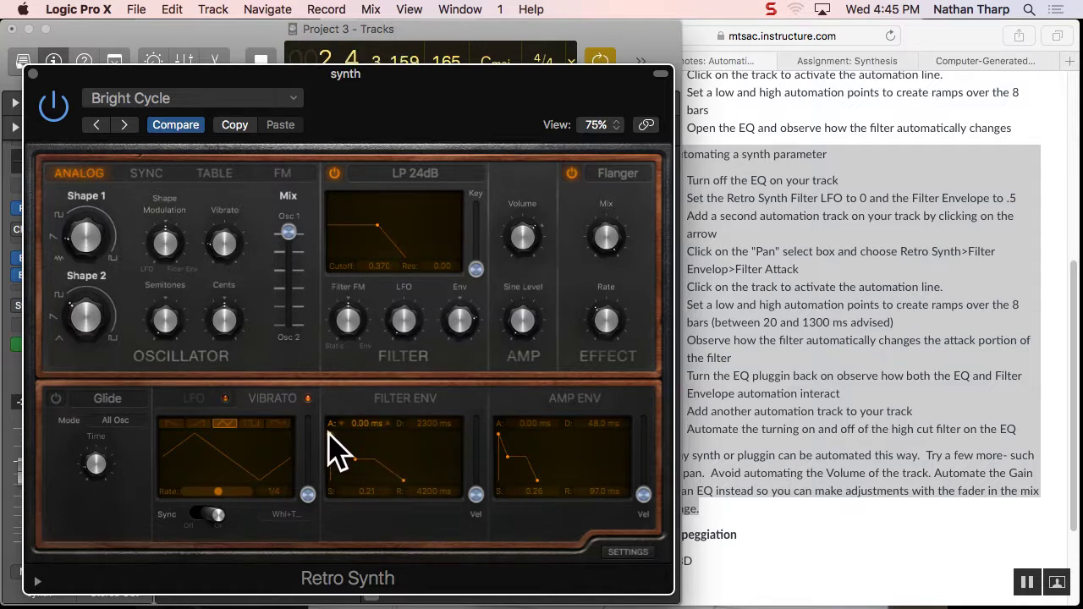
drag(387, 242, 406, 242)
drag(401, 227, 412, 225)
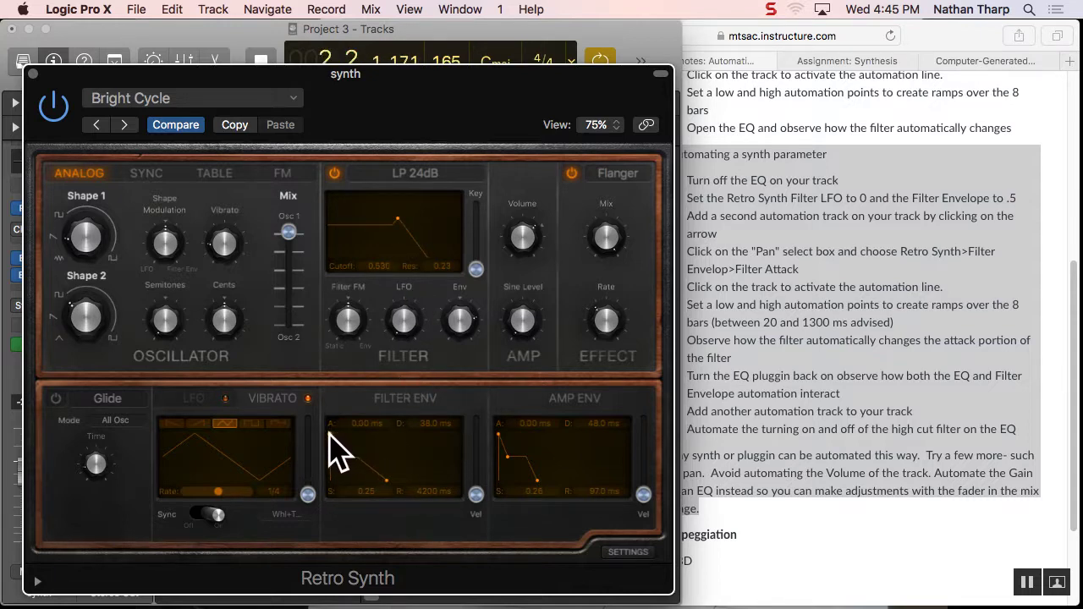
mouse_move(338, 433)
mouse_down()
mouse_move(358, 479)
mouse_move(342, 463)
mouse_move(339, 435)
mouse_up()
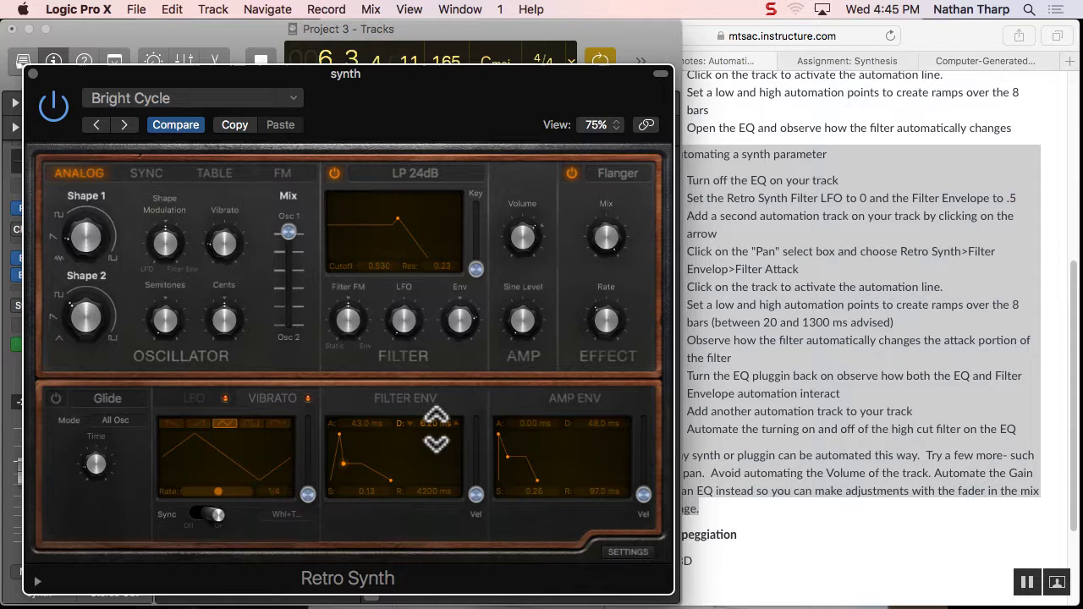
click(33, 75)
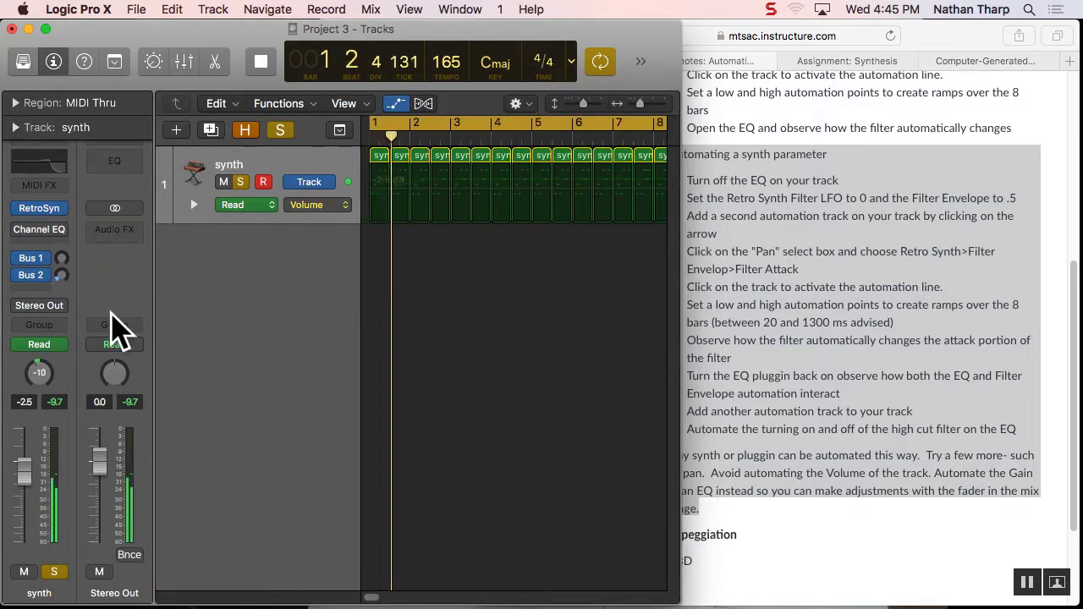
click(41, 211)
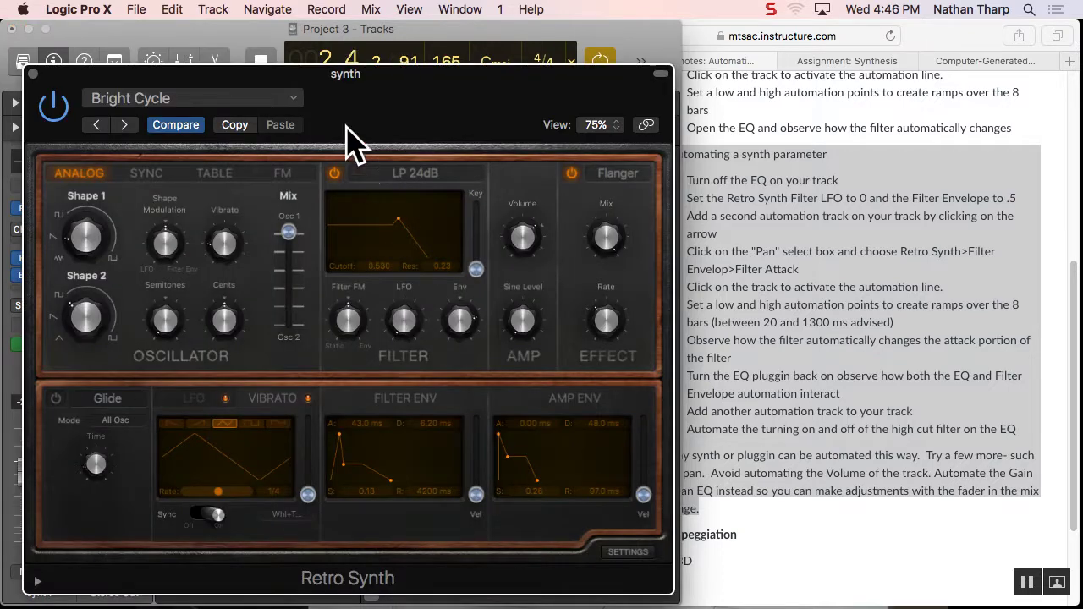
Shrink the Retro Synth window to 50% and move it down-left to reveal the track header
click(601, 125)
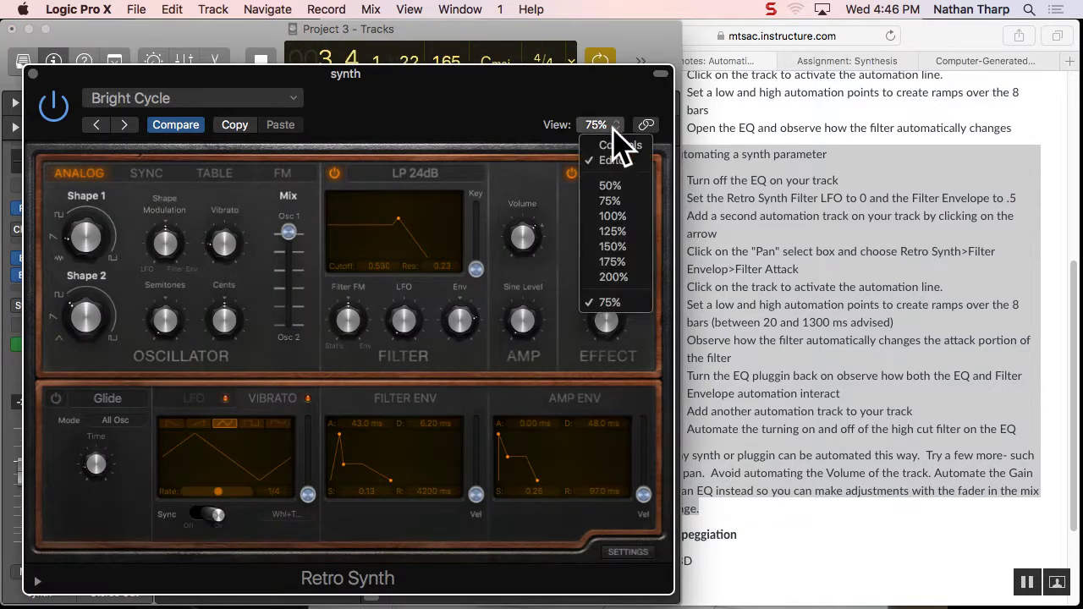
click(611, 185)
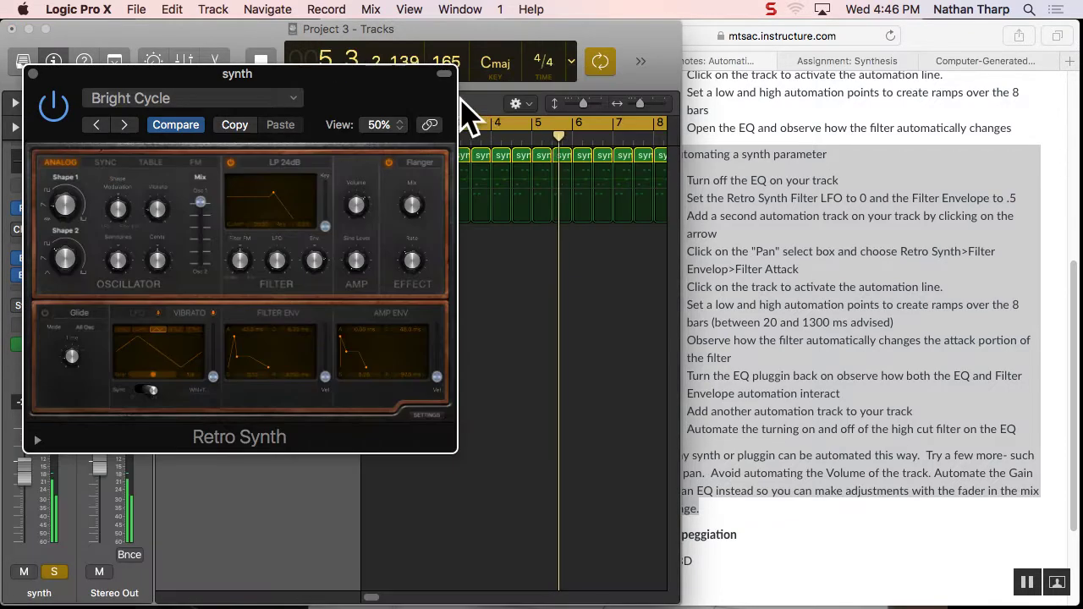
drag(396, 131, 627, 359)
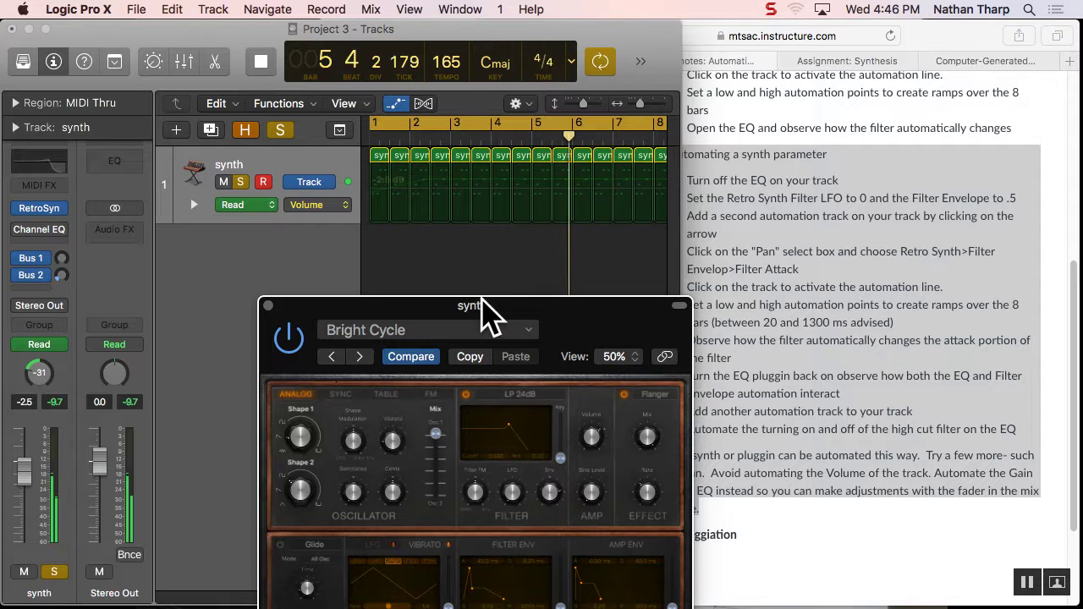
drag(486, 306, 433, 302)
Add a second automation lane under the synth track and browse to Retro Synth > Filter Envelope
click(241, 193)
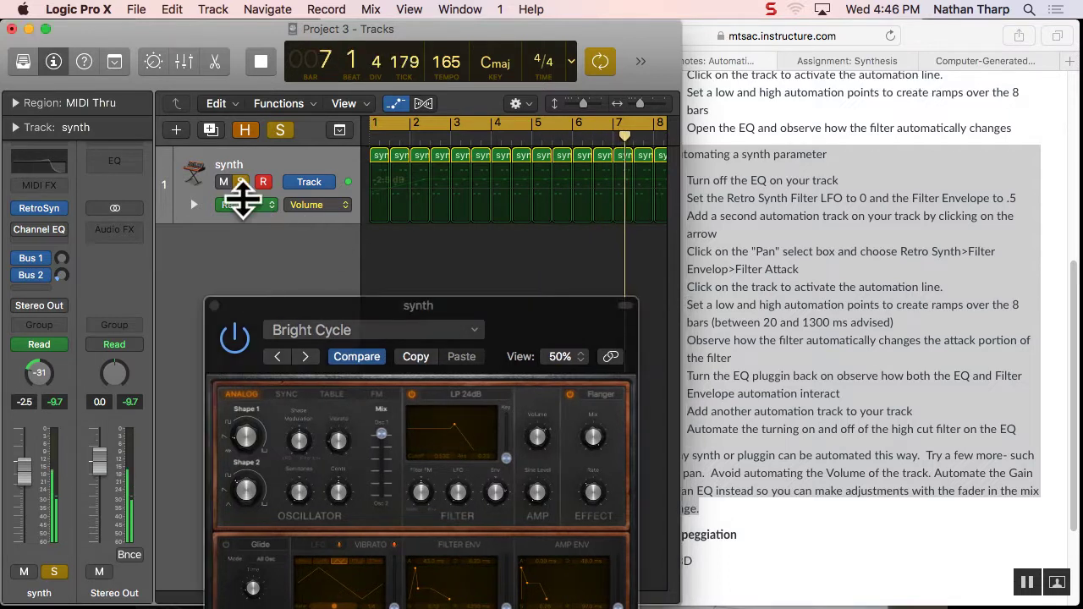
click(195, 205)
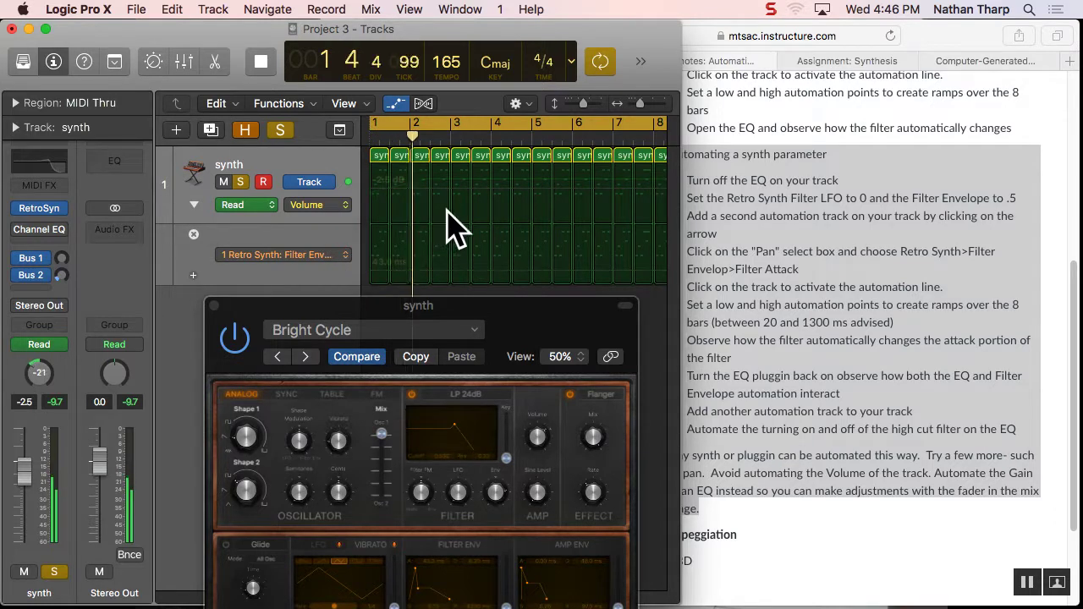
click(342, 254)
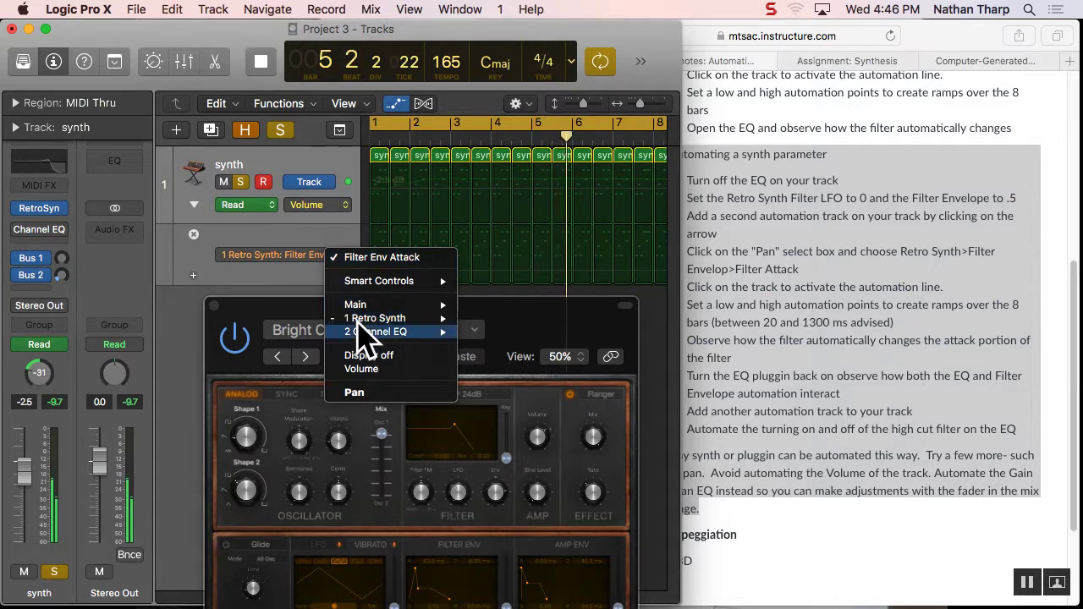
mouse_move(372, 320)
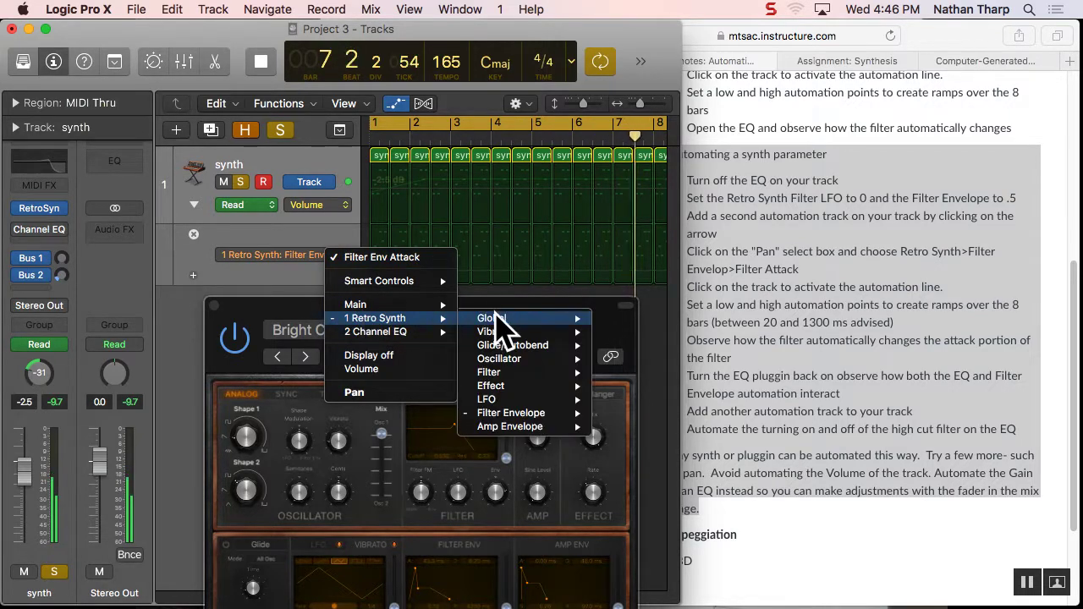
mouse_move(523, 416)
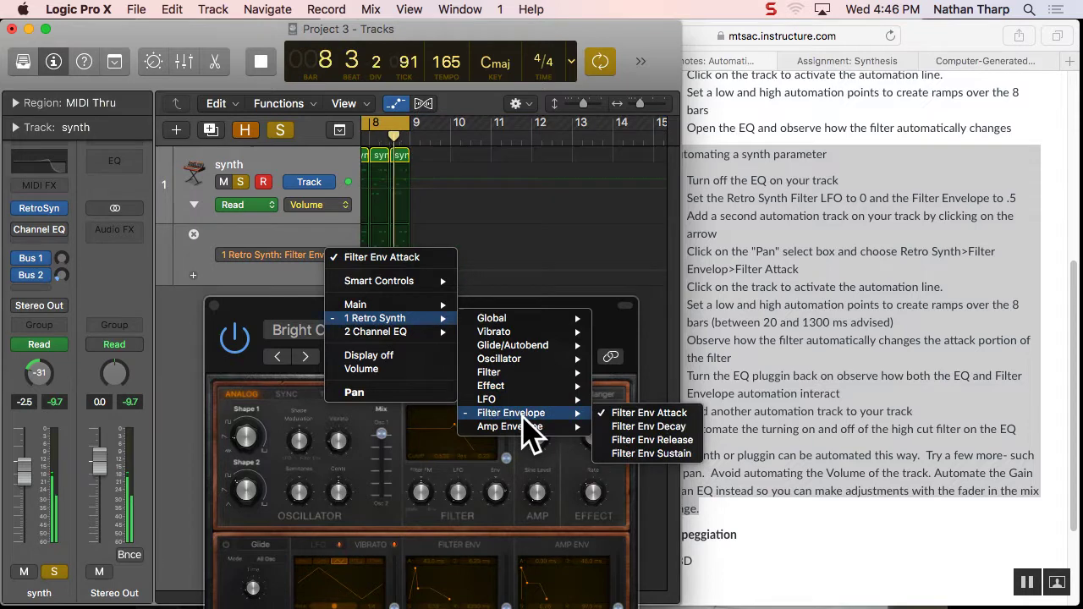
Assign the lane to Filter Env Attack and add points near bar 2 (1100 ms) and bar 7 (980 ms)
click(626, 414)
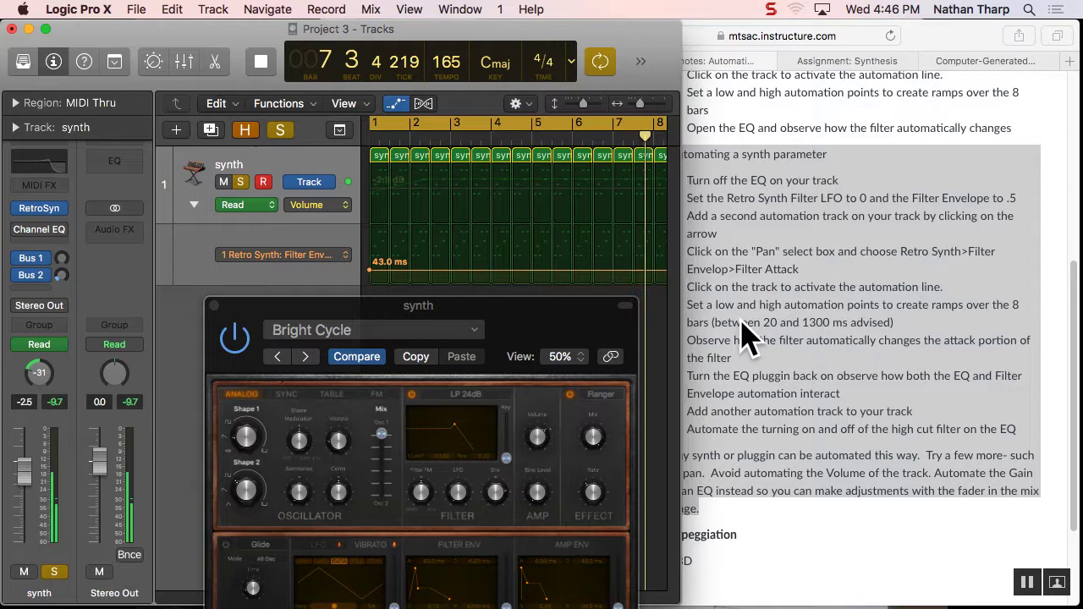
click(429, 271)
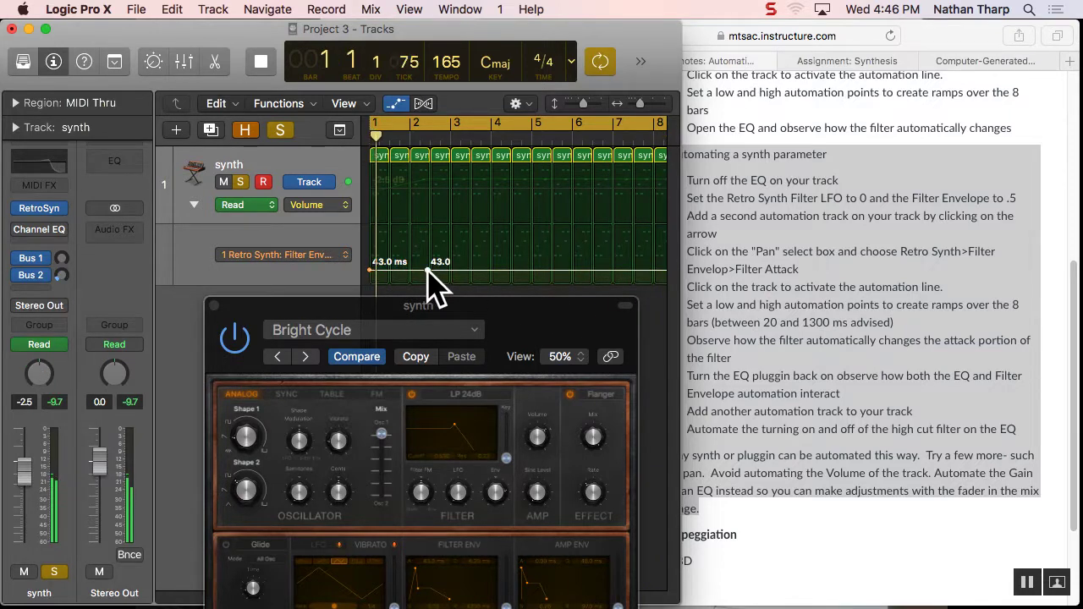
drag(428, 270, 492, 280)
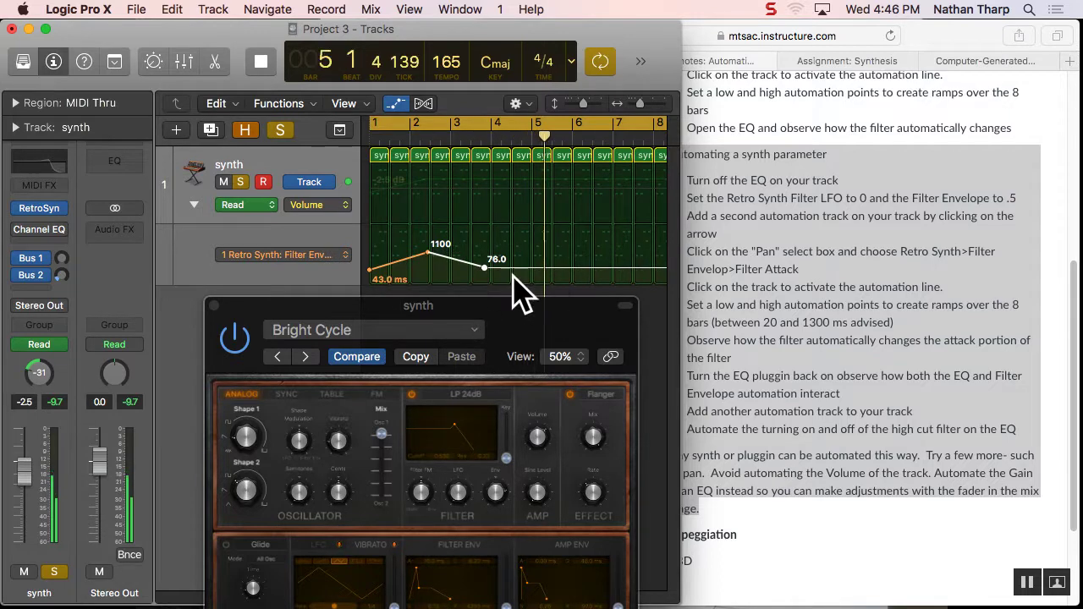
click(619, 267)
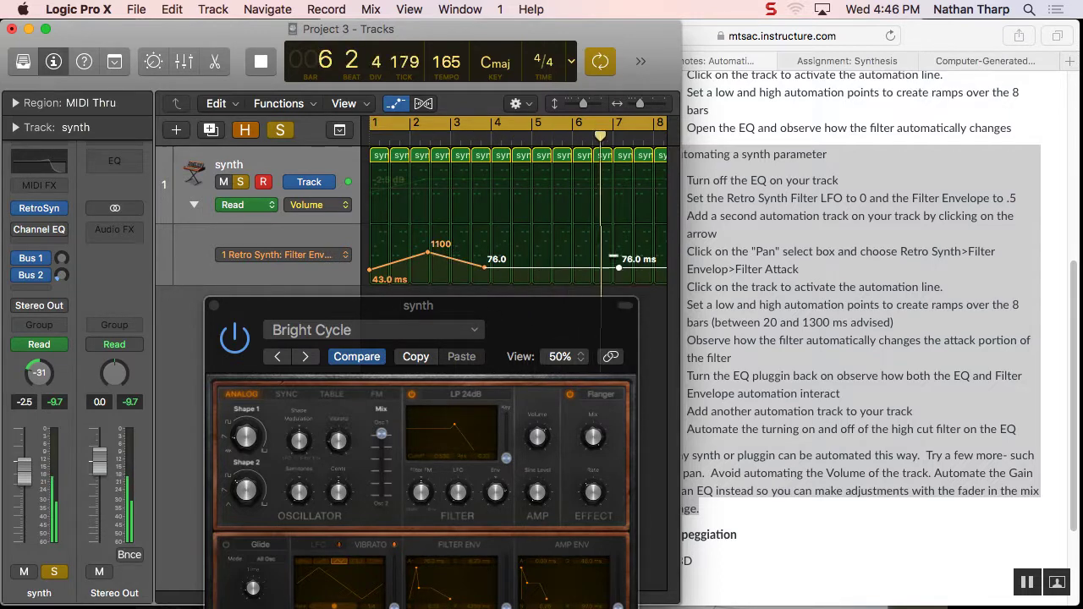
drag(619, 268, 619, 253)
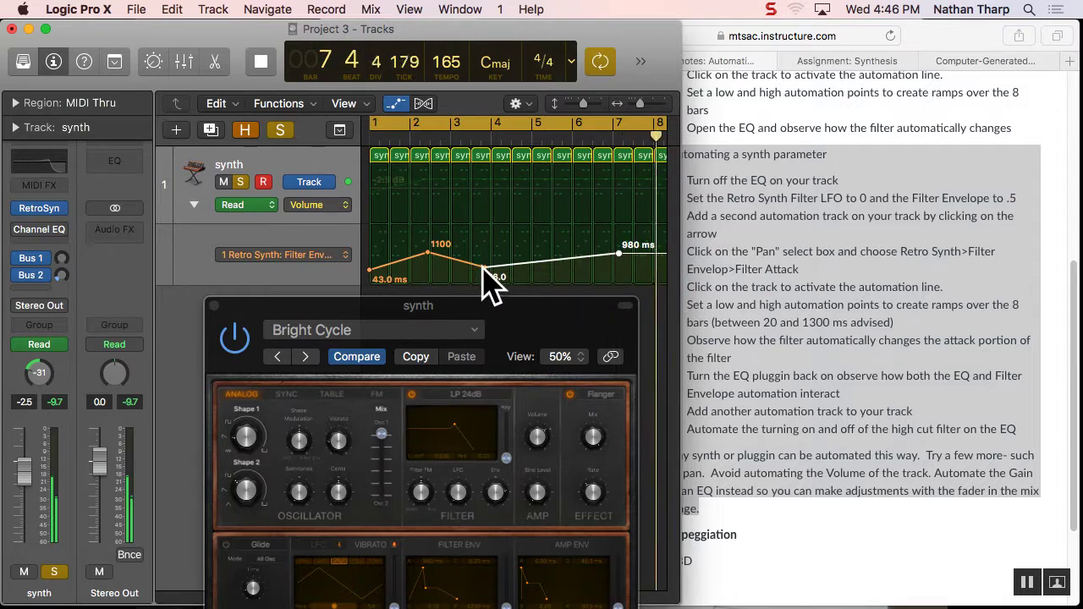
Shift the 76.0 ms and 980 ms points earlier and add points near bars 5–7, one at 1200 ms
drag(484, 269, 416, 254)
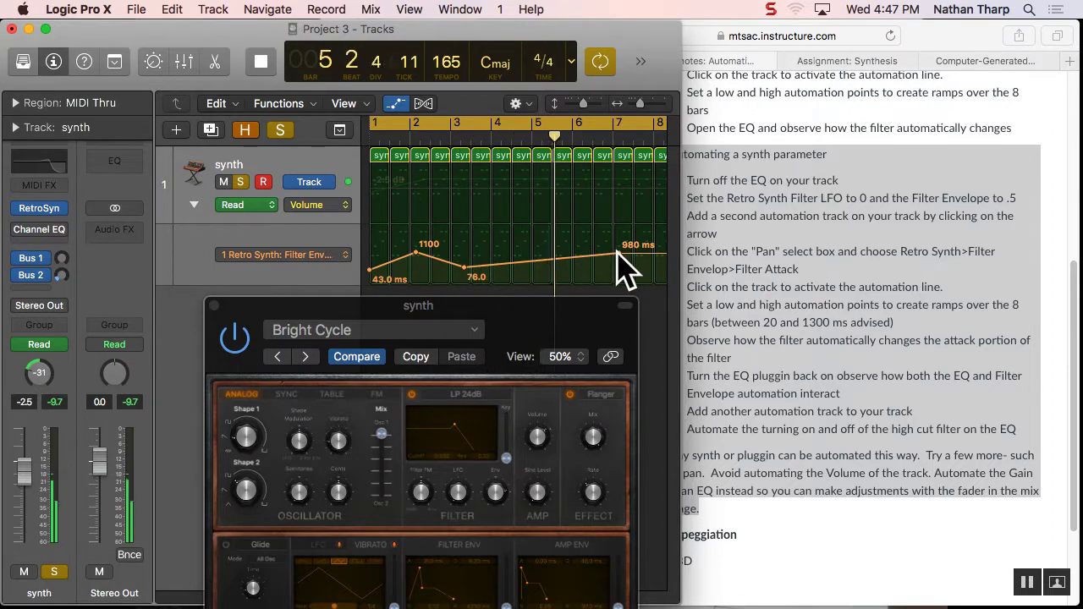
drag(618, 253, 549, 269)
click(549, 254)
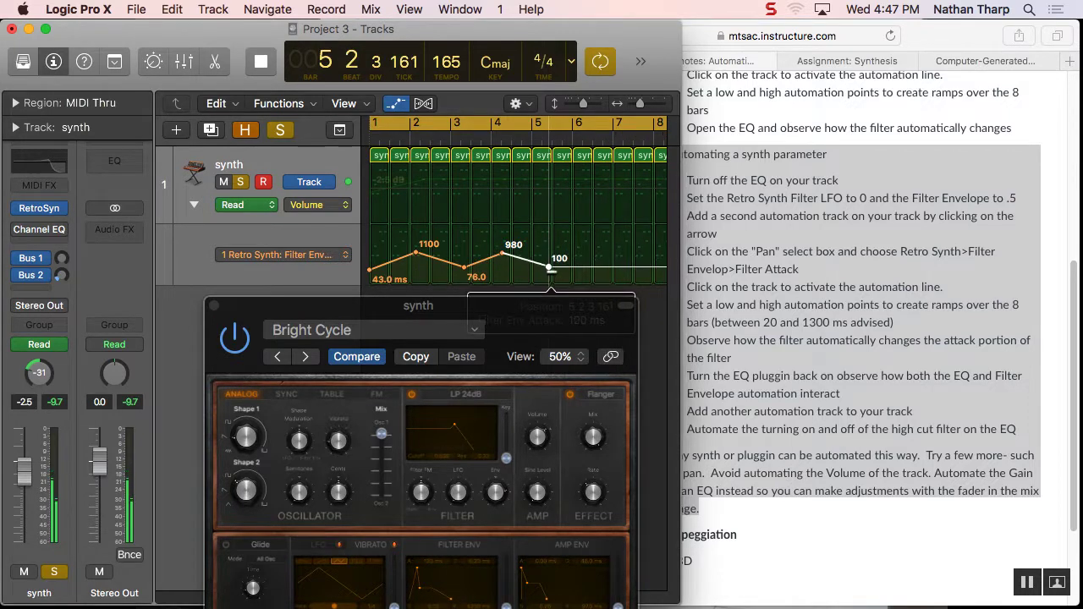
click(627, 268)
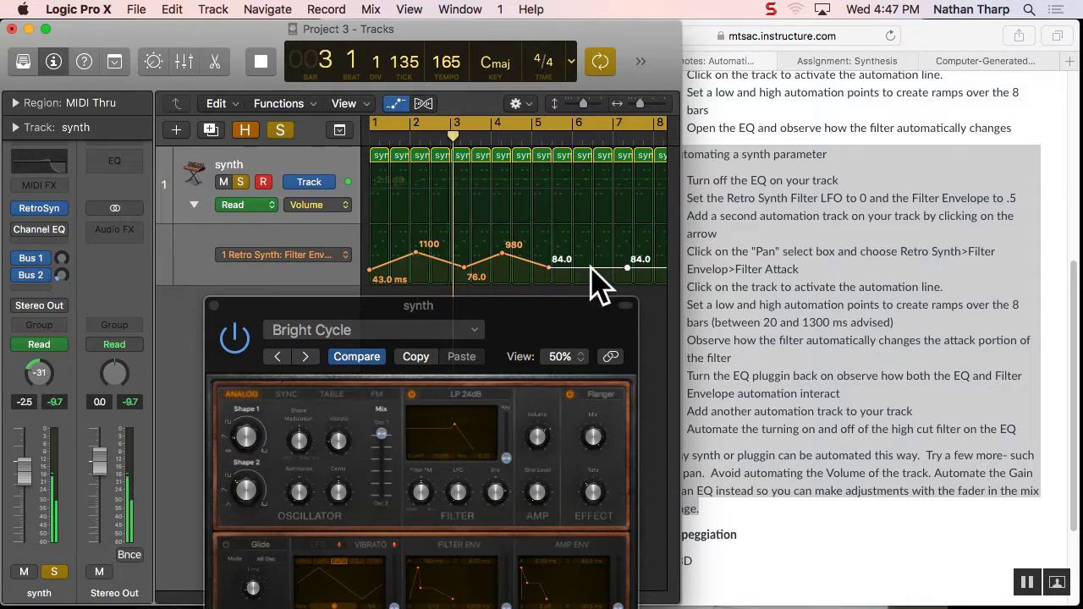
drag(590, 269, 590, 252)
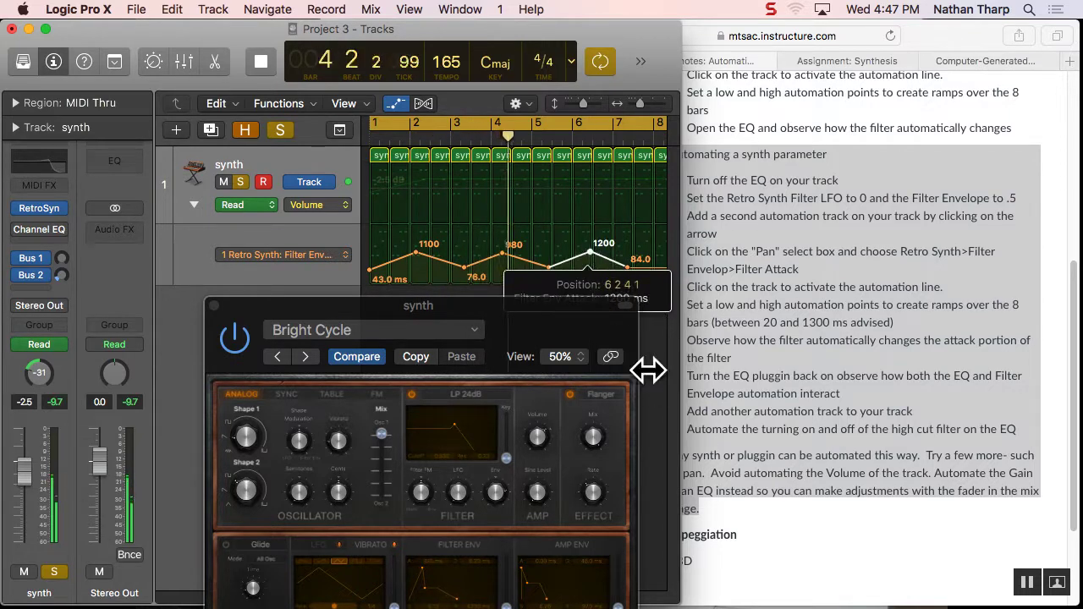
drag(515, 322, 502, 312)
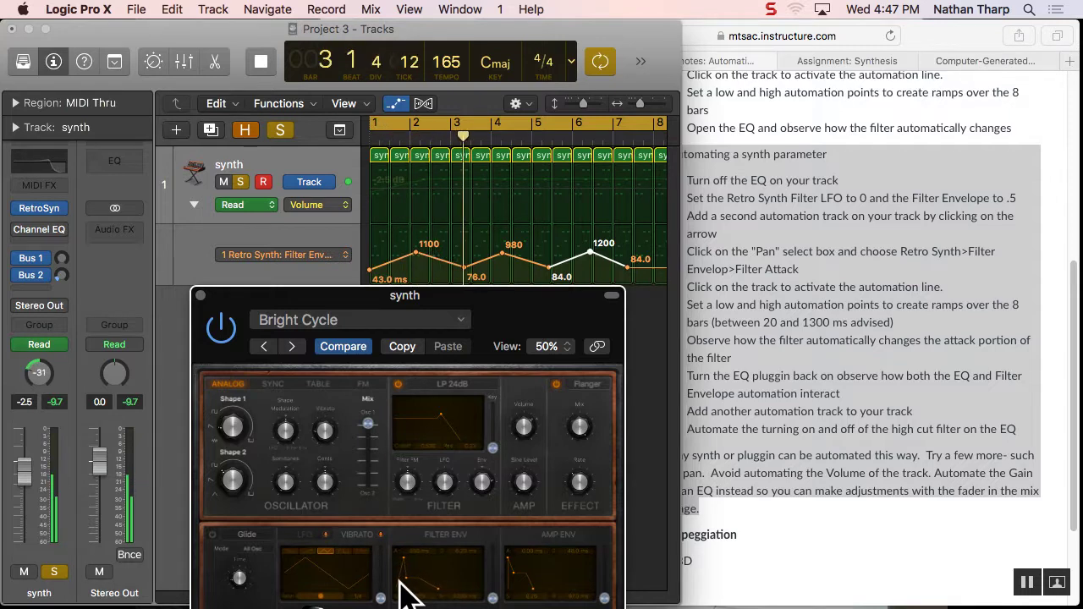
Audition the Filter Env Attack automation, raising the volume, then stop and replay from the beginning
key(XF86AudioRaiseVolume)
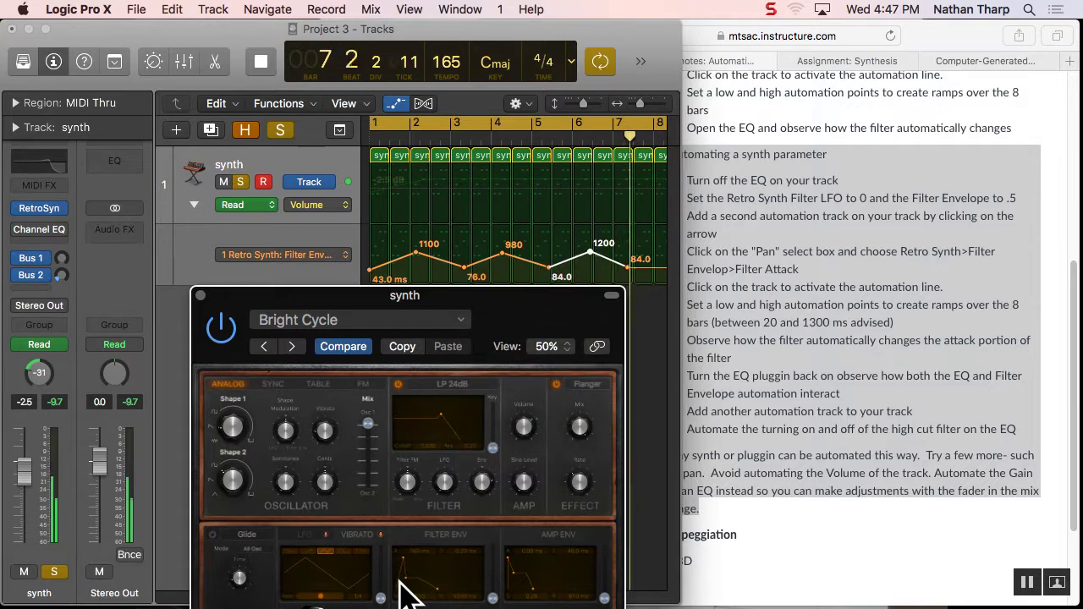
key(space)
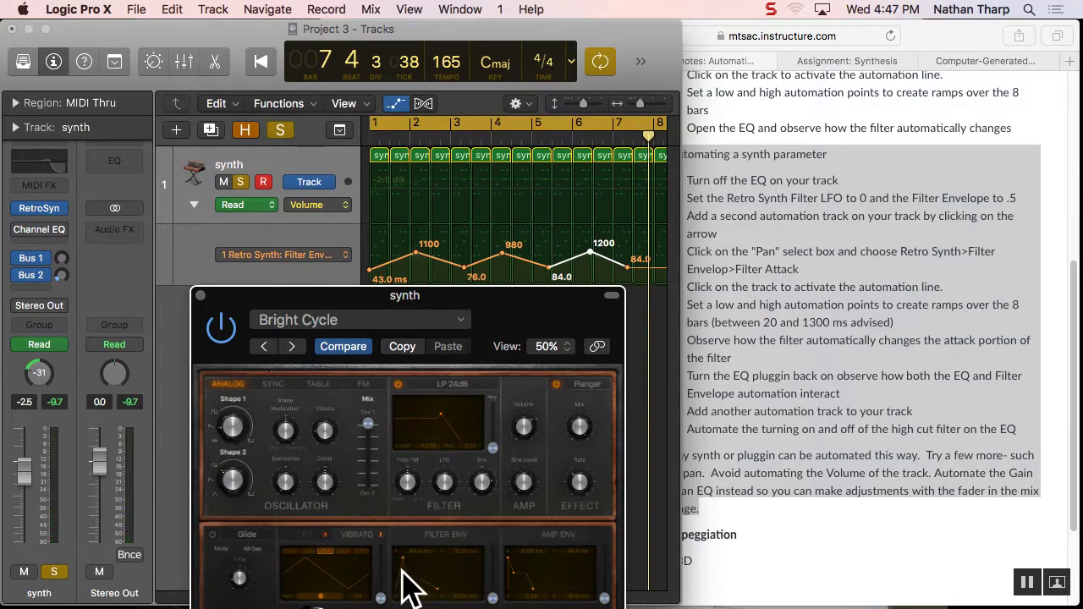
key(Return)
key(space)
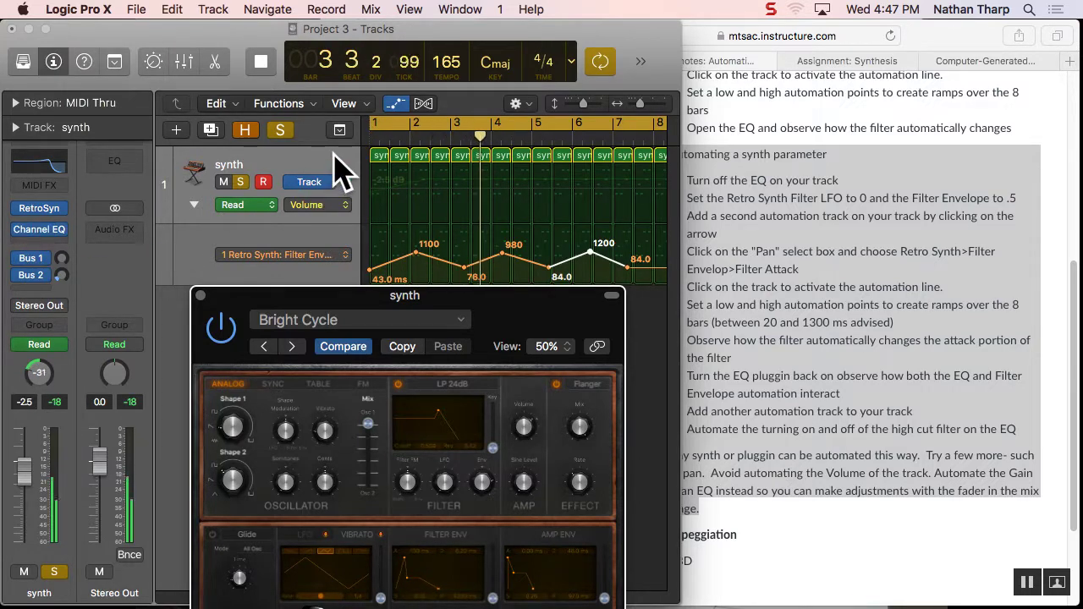
Switch the upper automation lane from Filter Env Attack to Channel EQ High Cut Frequency
click(330, 205)
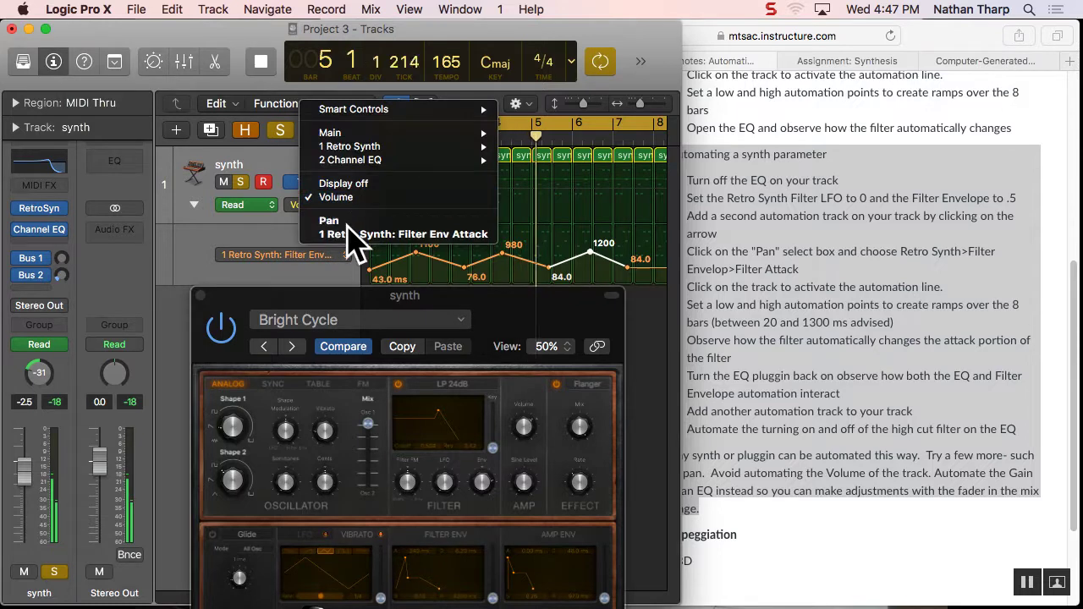
click(348, 235)
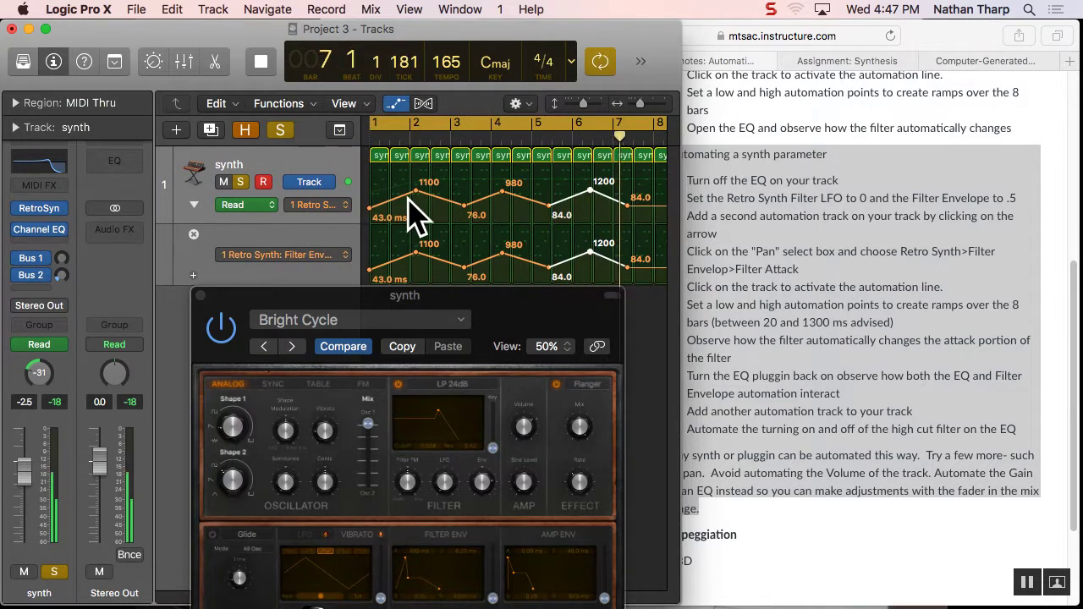
click(347, 205)
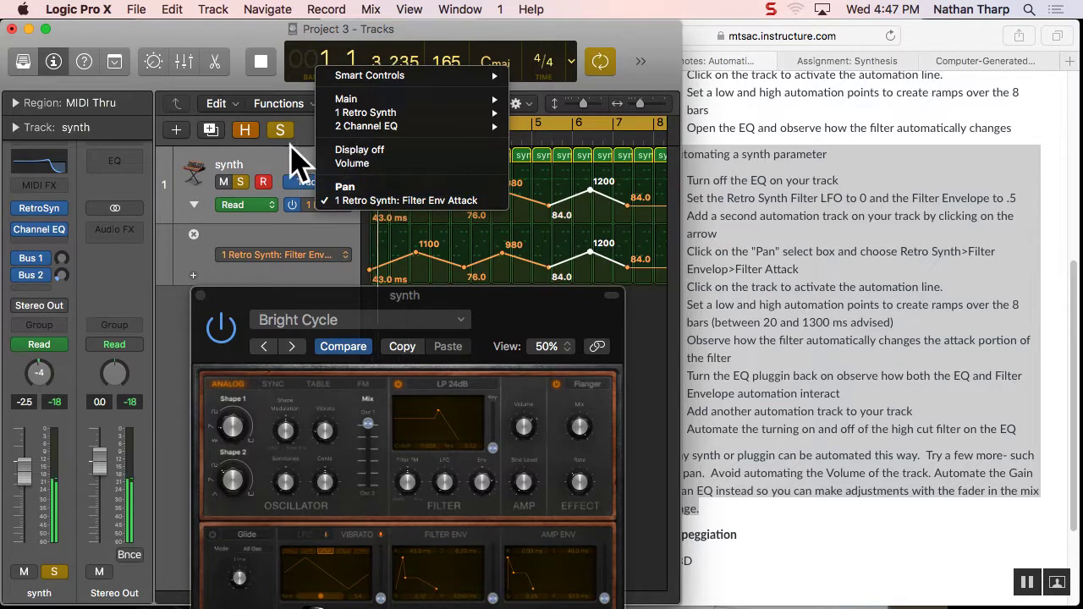
click(292, 184)
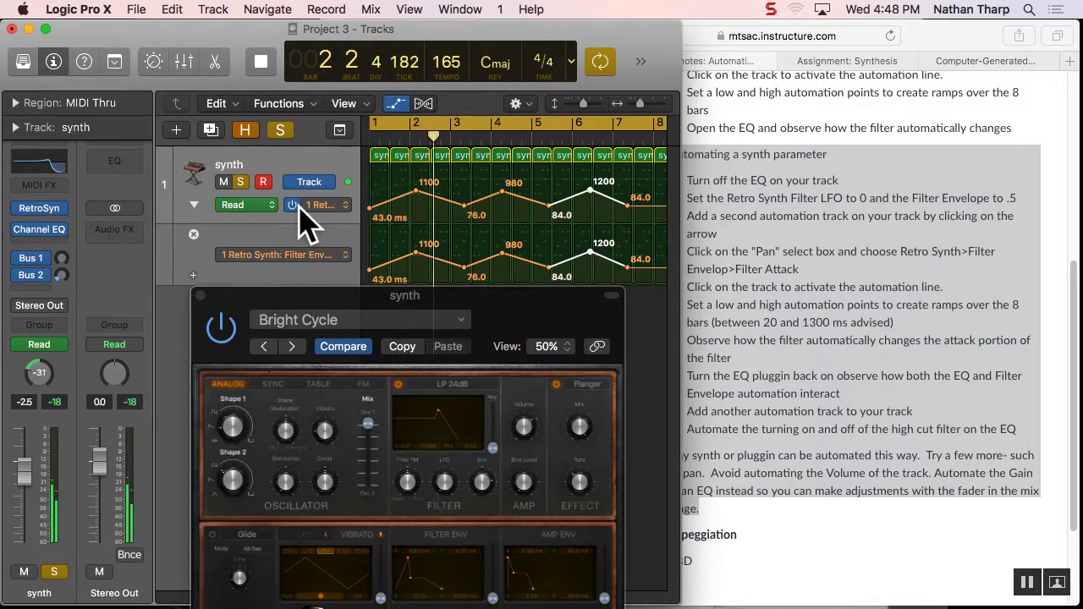
click(347, 206)
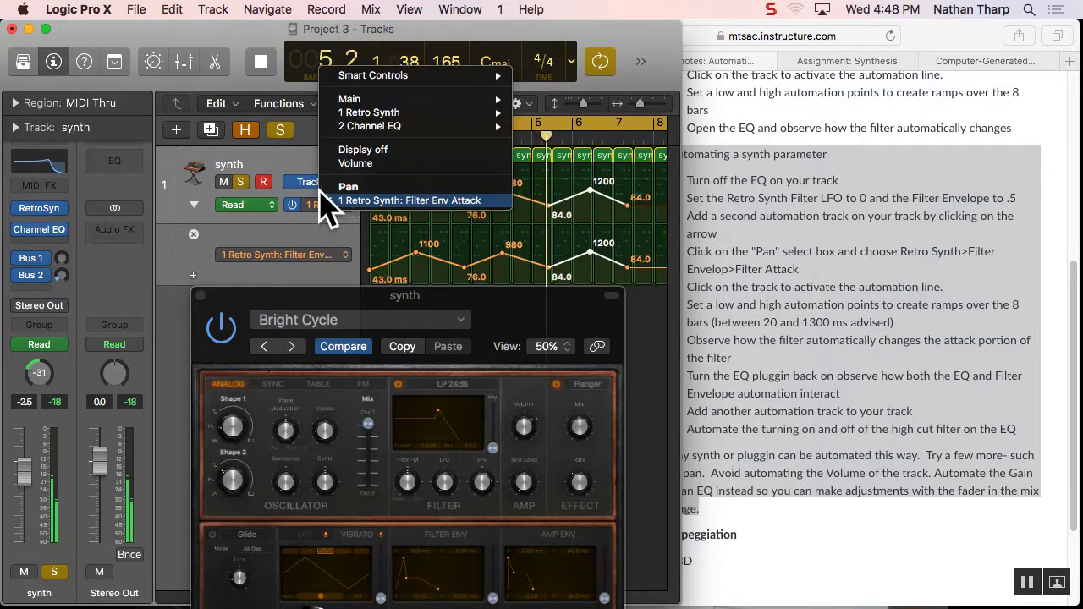
mouse_move(402, 115)
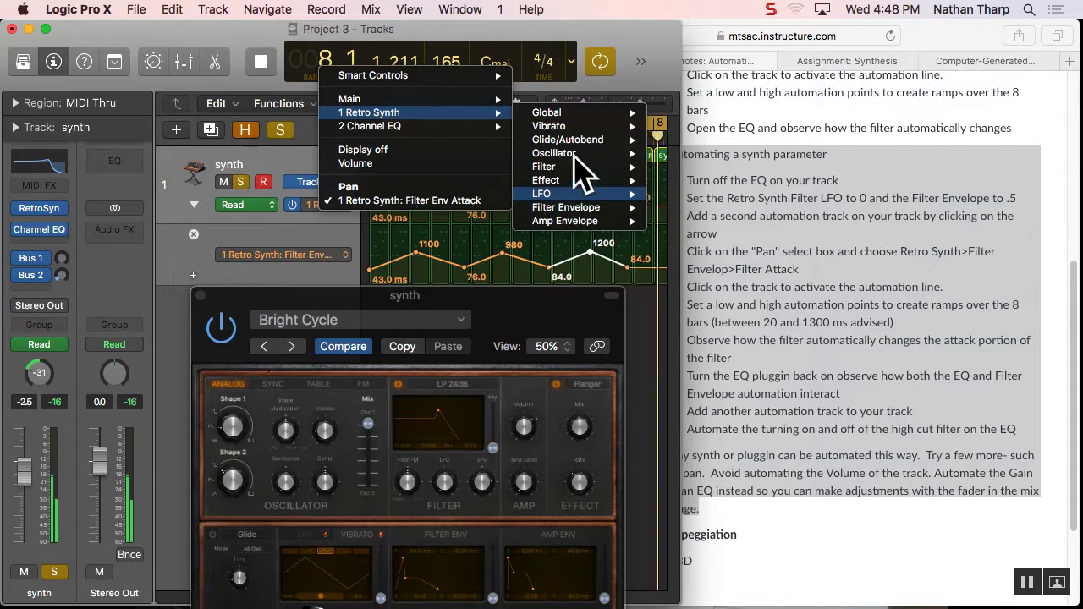
mouse_move(435, 127)
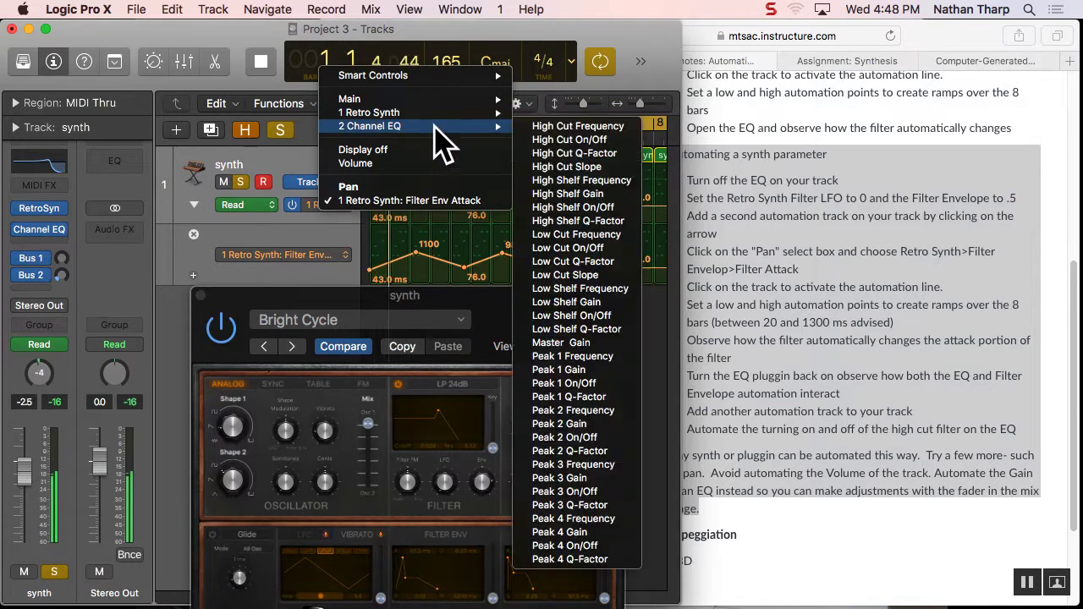
click(558, 127)
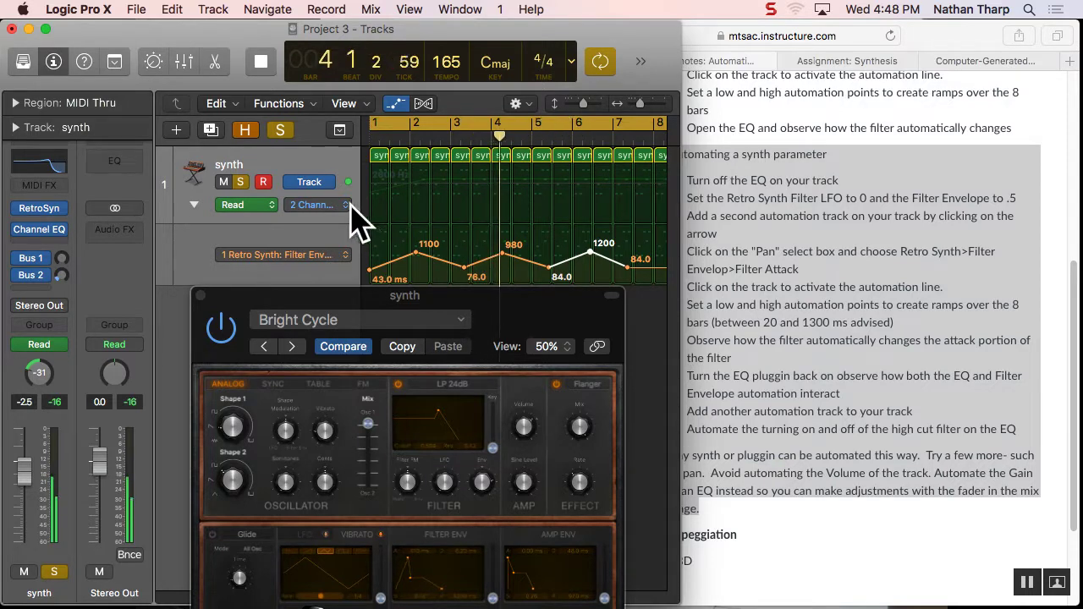
Draw high-cut points rising from 330 Hz to 20000 Hz near bar 4, then down to about 1060 Hz near bar 8
click(406, 208)
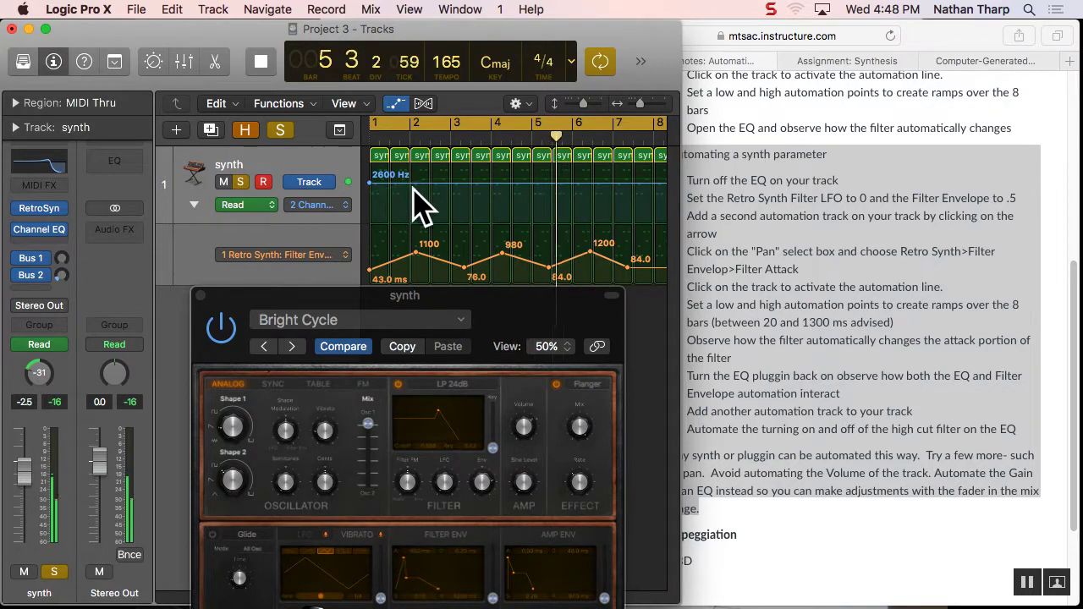
click(484, 183)
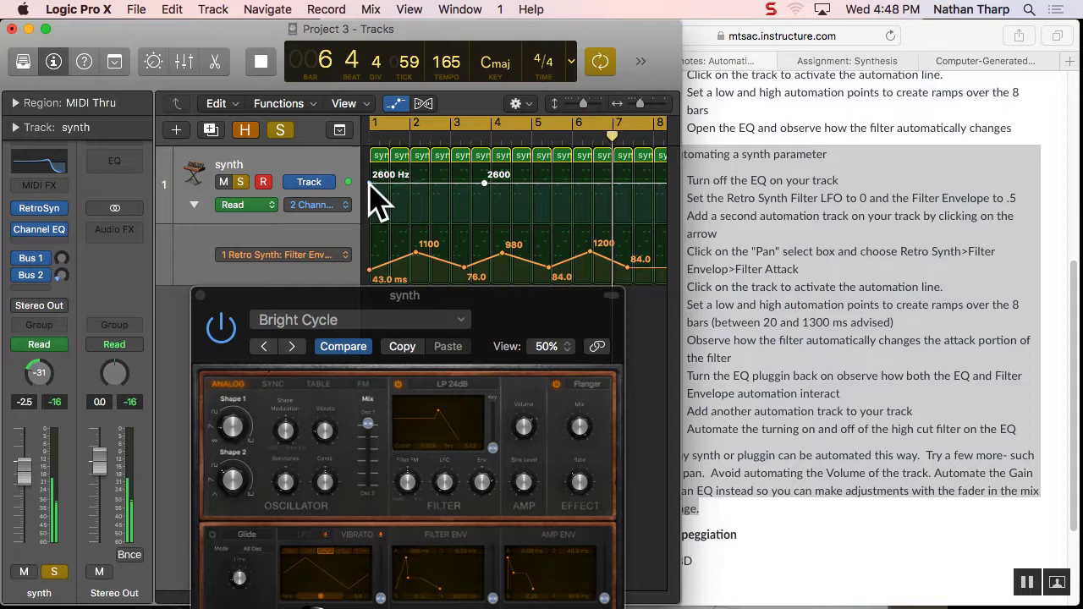
drag(371, 197, 371, 200)
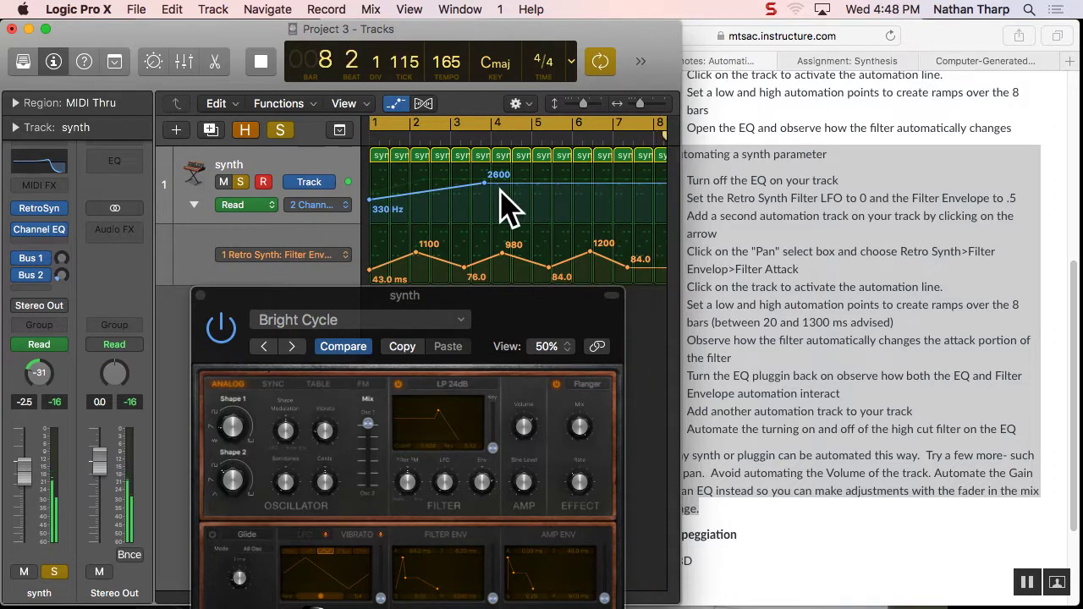
drag(484, 183, 526, 167)
click(612, 167)
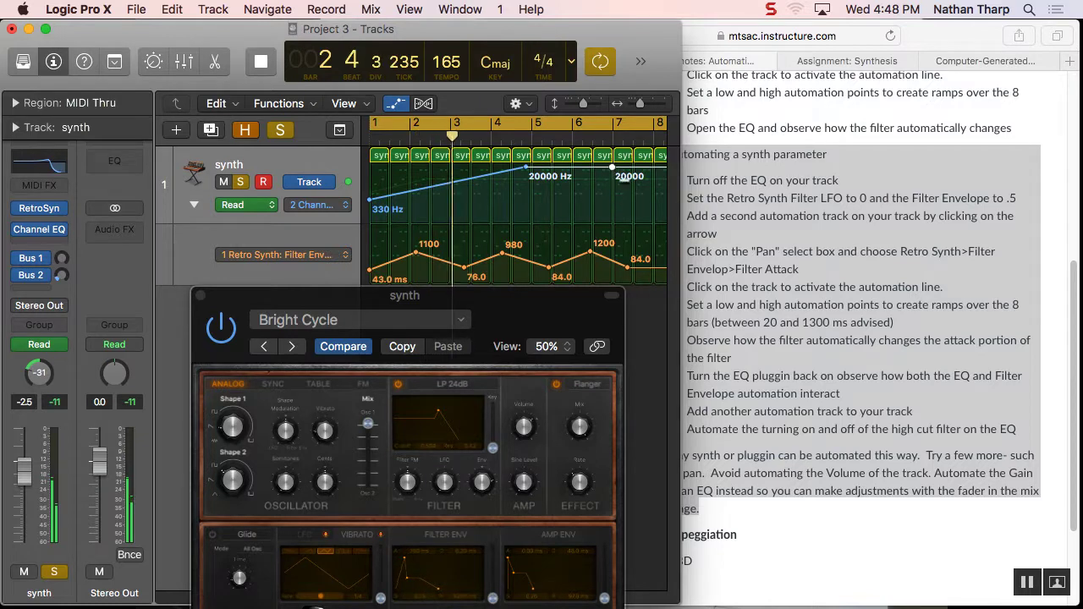
drag(625, 179, 666, 201)
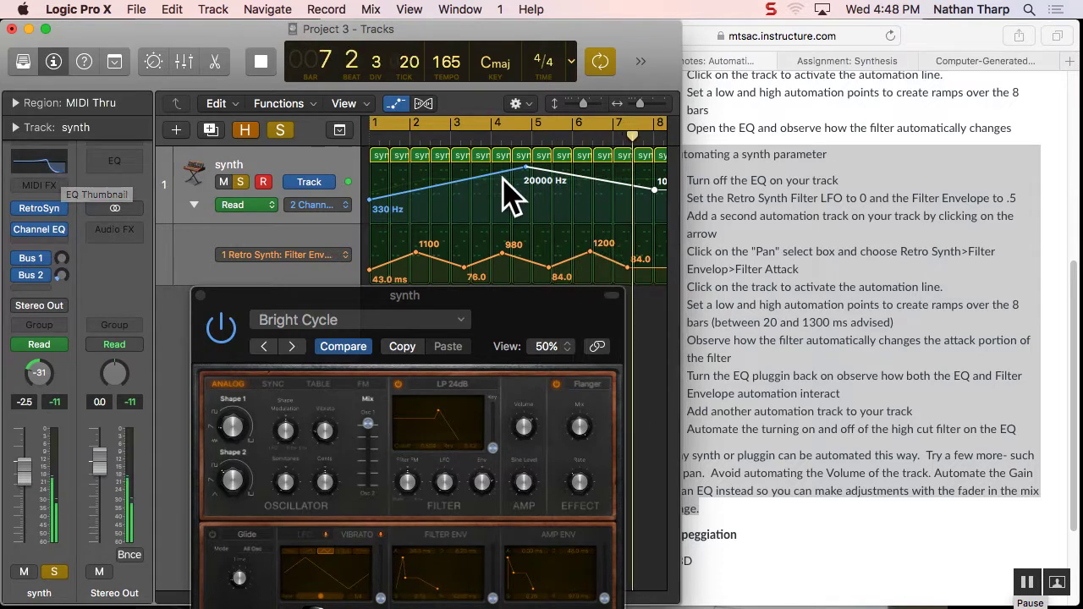
Bring the Safari lecture notes on automating a synth parameter in front of Logic
click(766, 499)
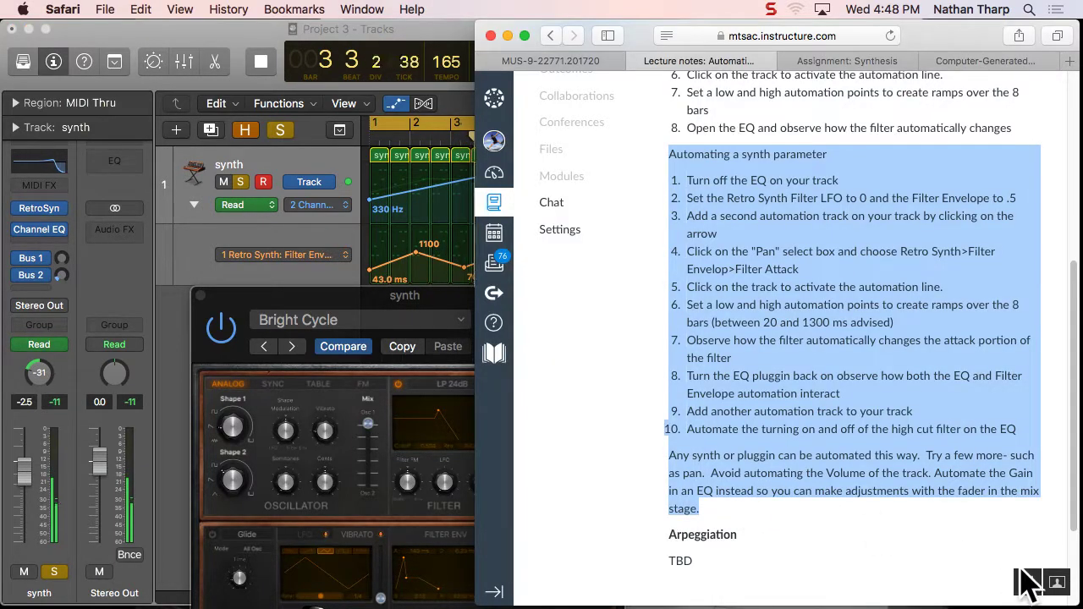